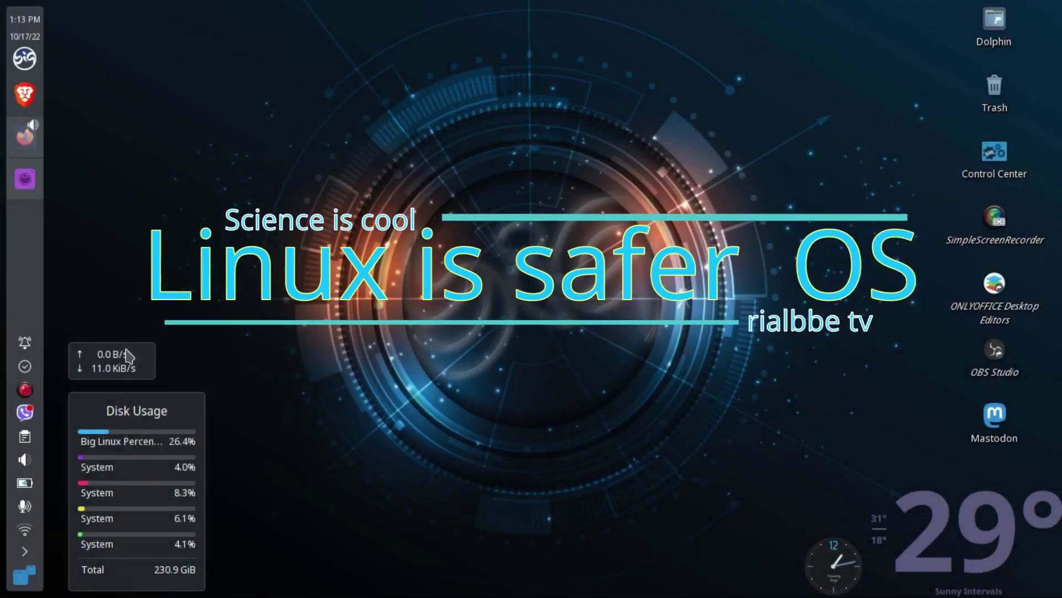
# Apply the Desk-X layout with its earlier customization, then refresh the desktop to show its panel and dock.
pyautogui.moveTo(130, 358)
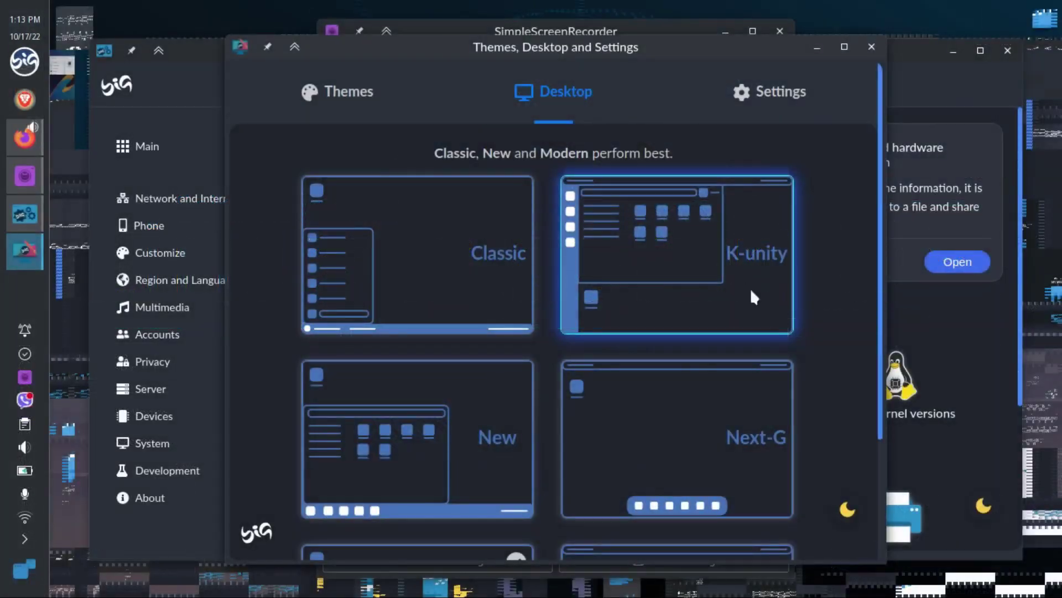
pyautogui.scroll(-3, 785, 310)
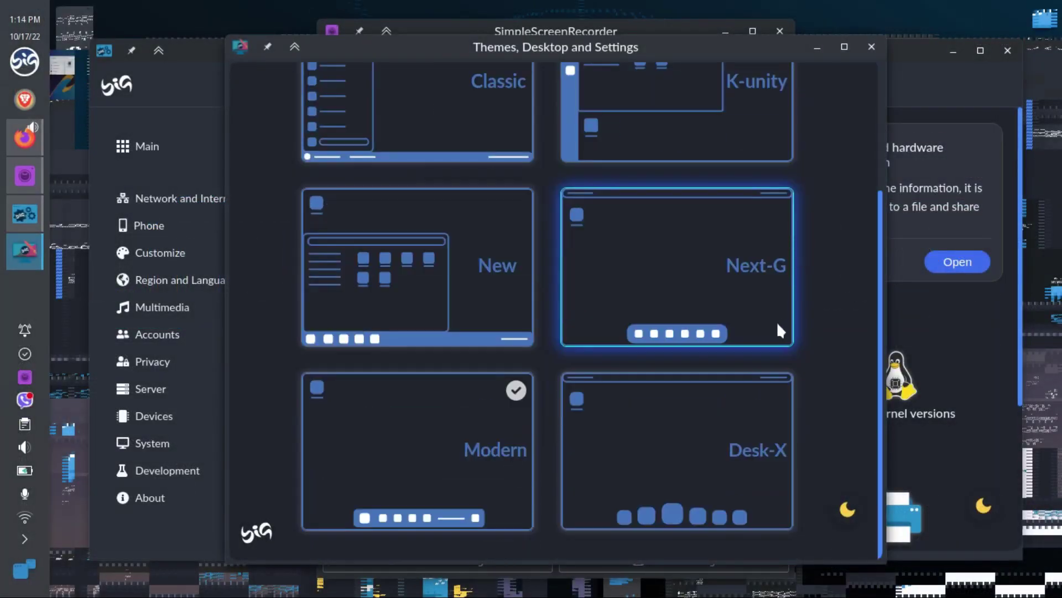
pyautogui.click(774, 323)
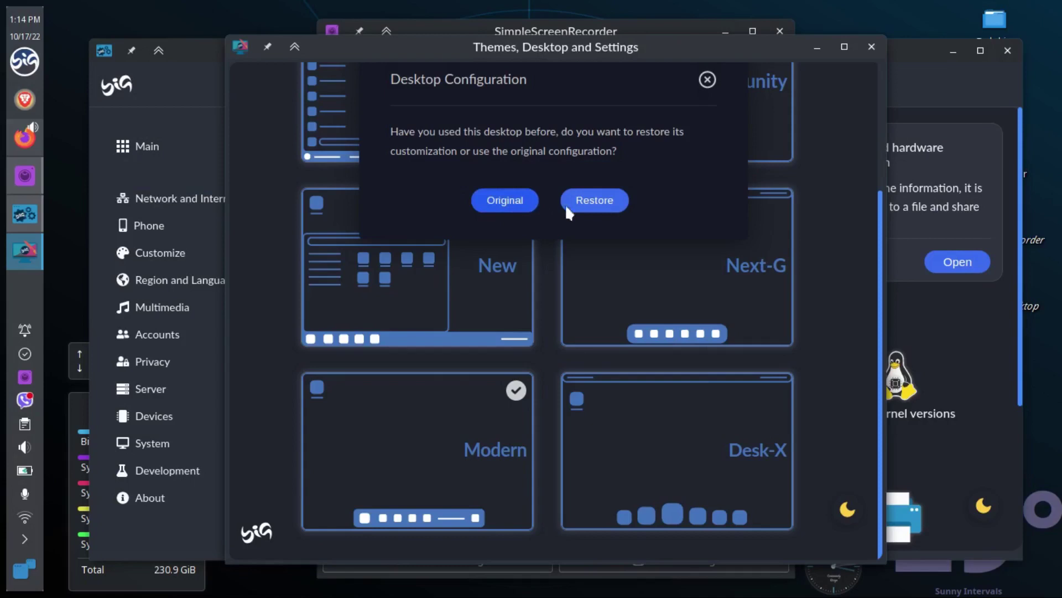
pyautogui.click(594, 200)
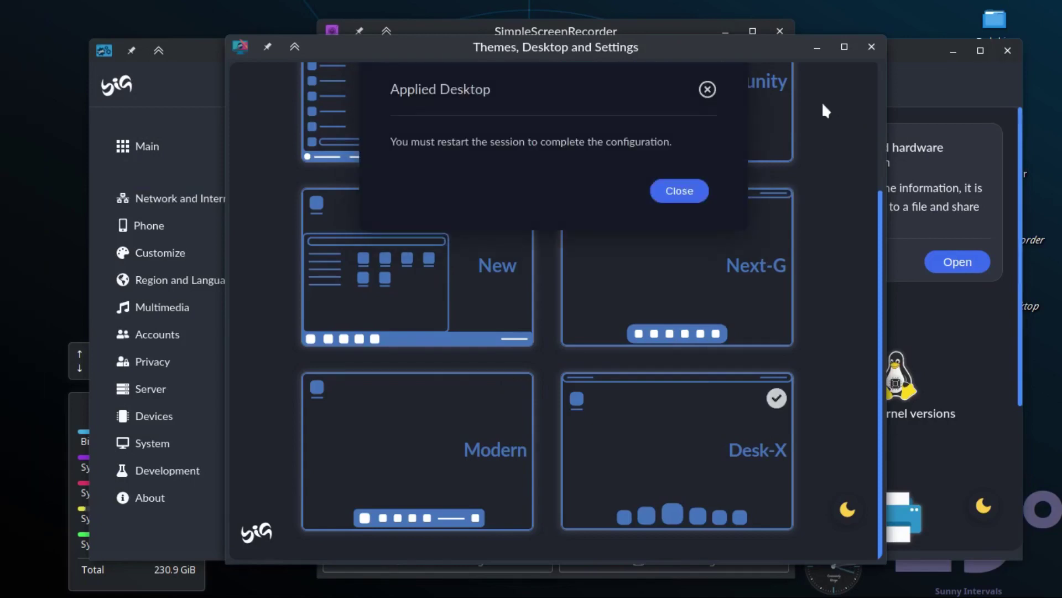
pyautogui.click(680, 190)
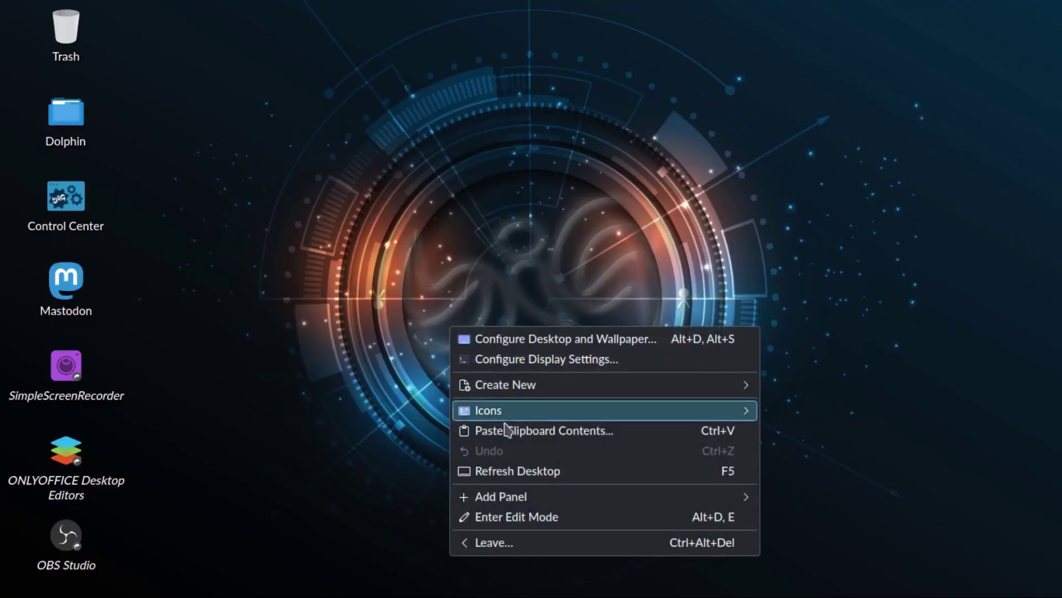
pyautogui.click(517, 471)
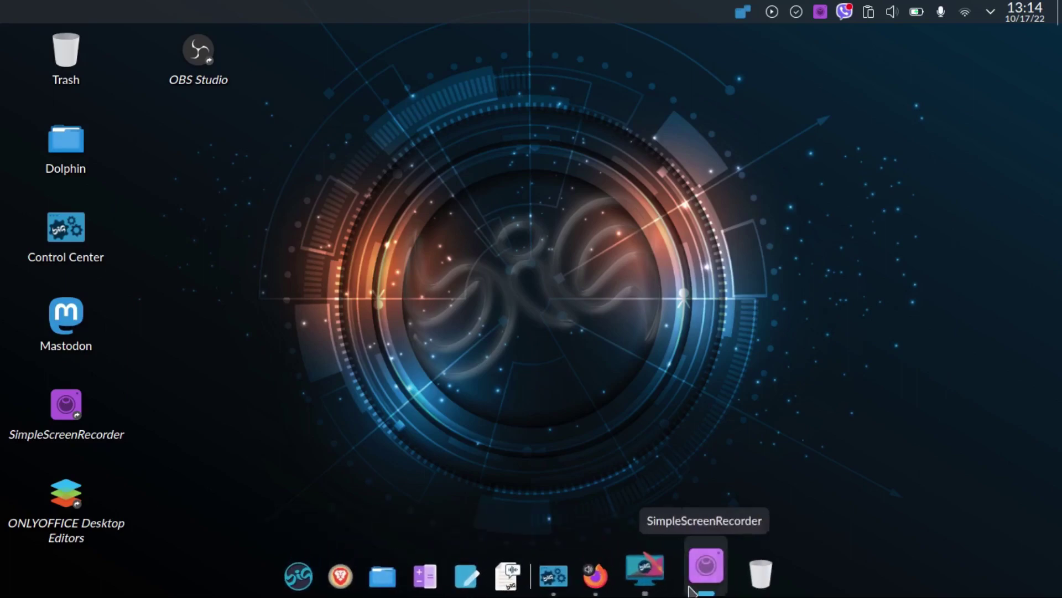
# Apply the Modern desktop layout with its saved customization restored.
pyautogui.click(658, 575)
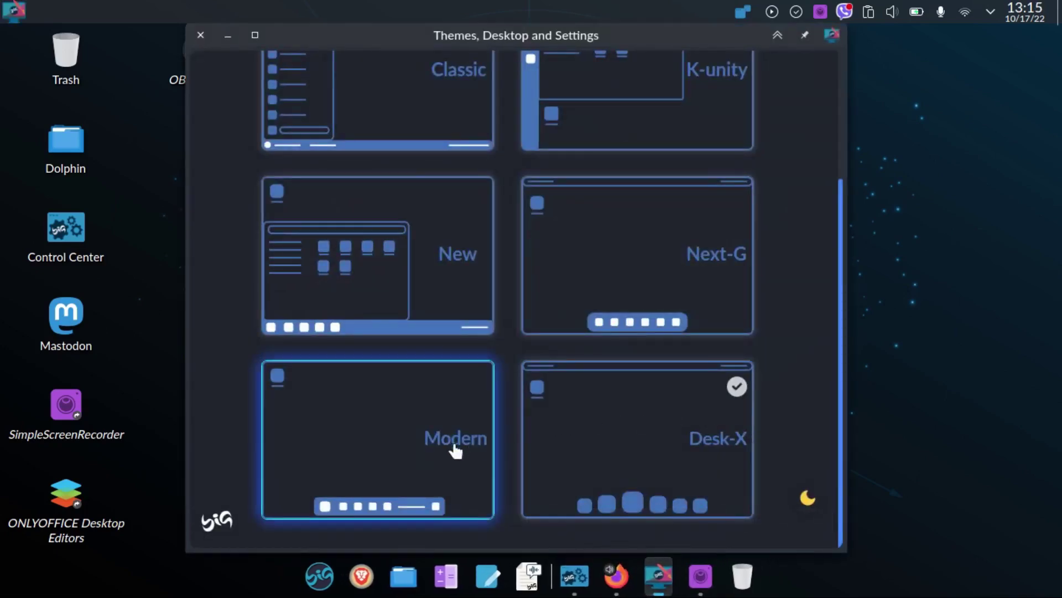
pyautogui.scroll(4, 594, 440)
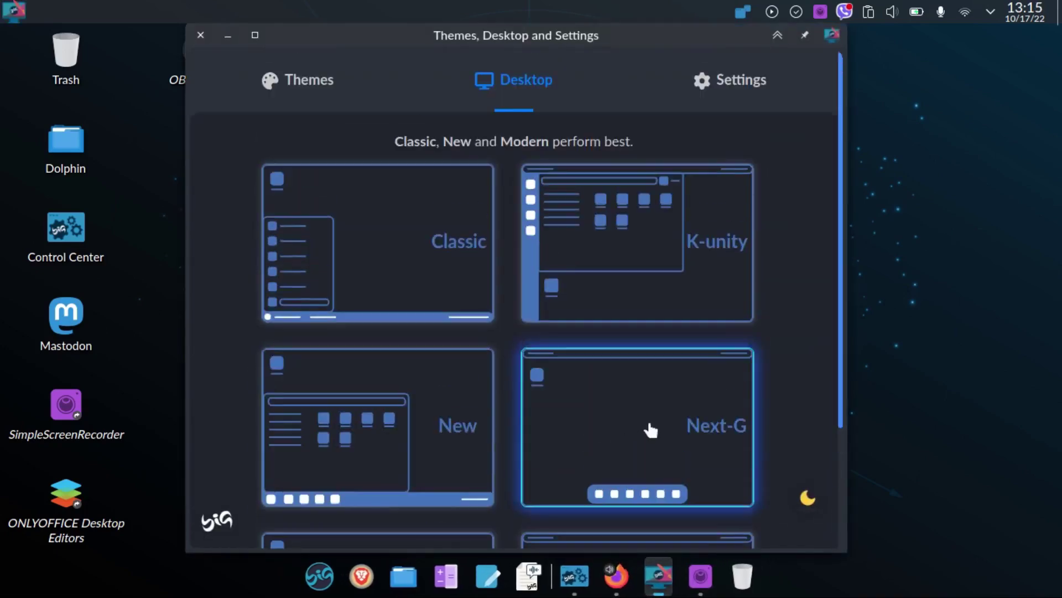
pyautogui.scroll(-3, 609, 310)
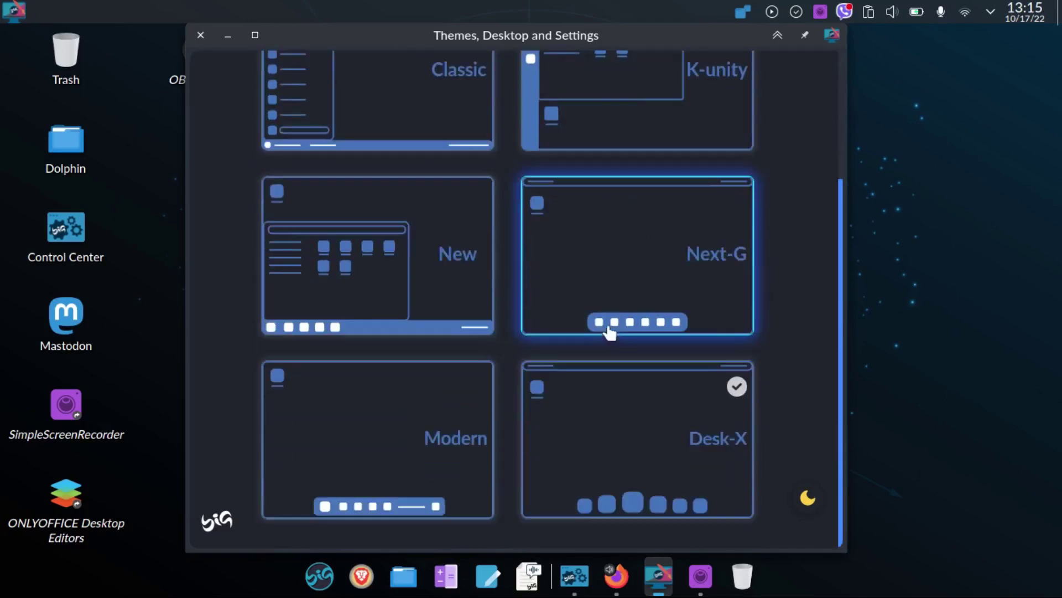
pyautogui.click(375, 442)
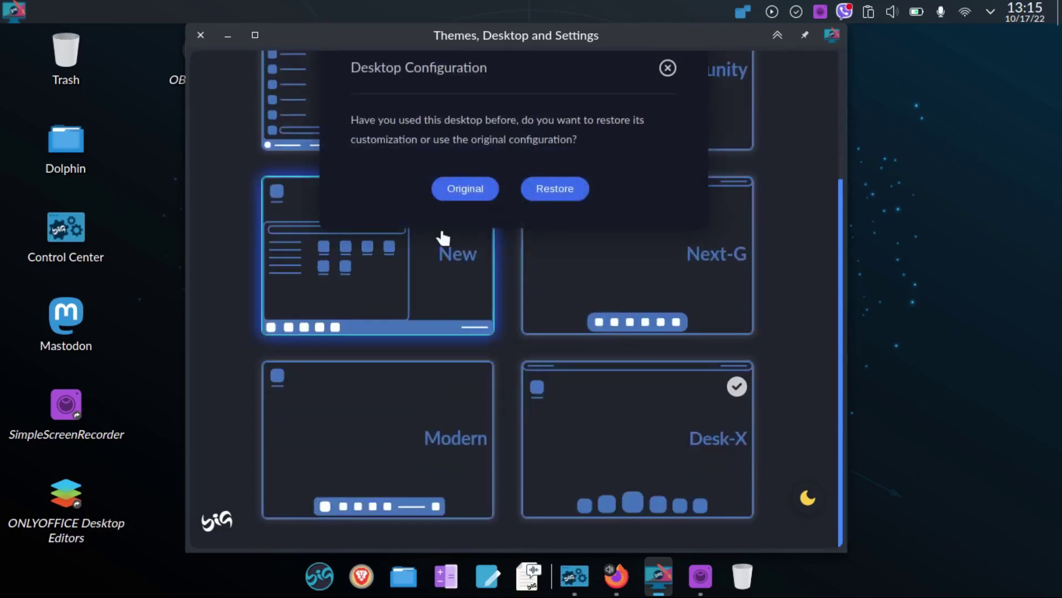
pyautogui.click(550, 193)
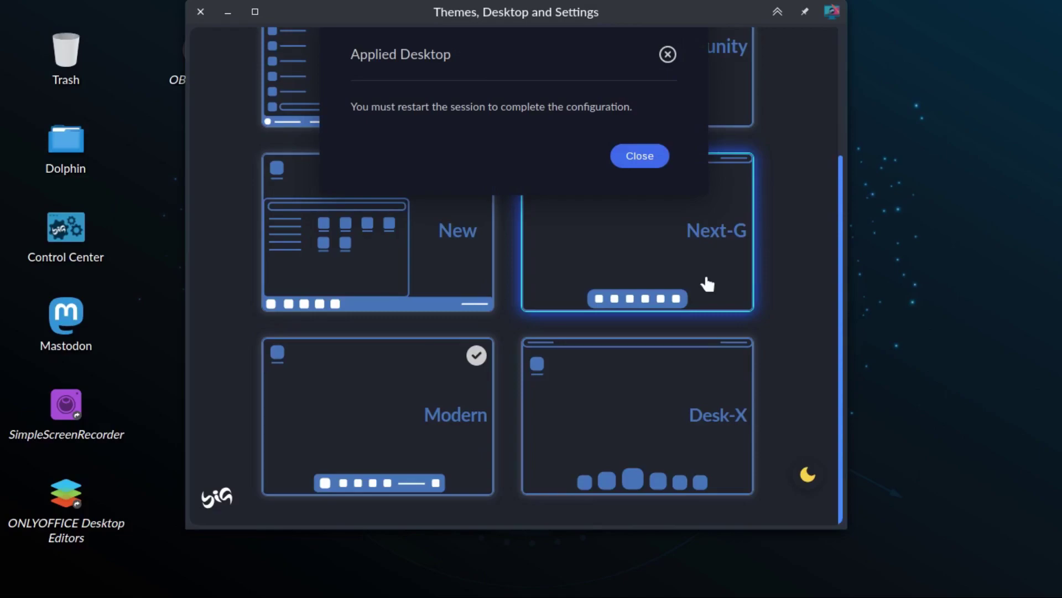
pyautogui.click(626, 161)
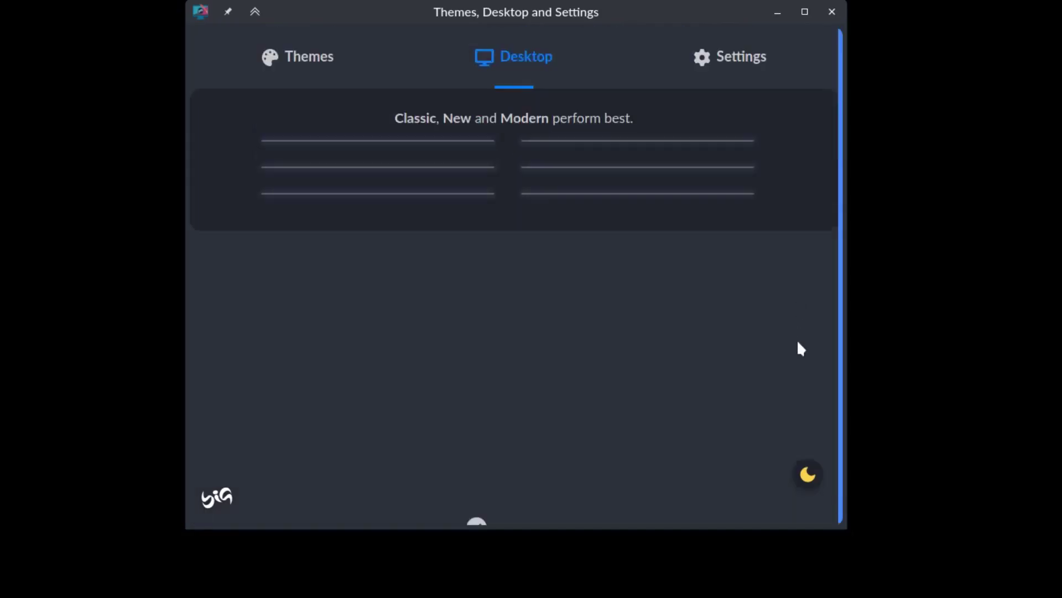
# Look over the layout list, then close the Themes, Desktop and Settings window.
pyautogui.scroll(-3, 798, 339)
pyautogui.scroll(3, 799, 337)
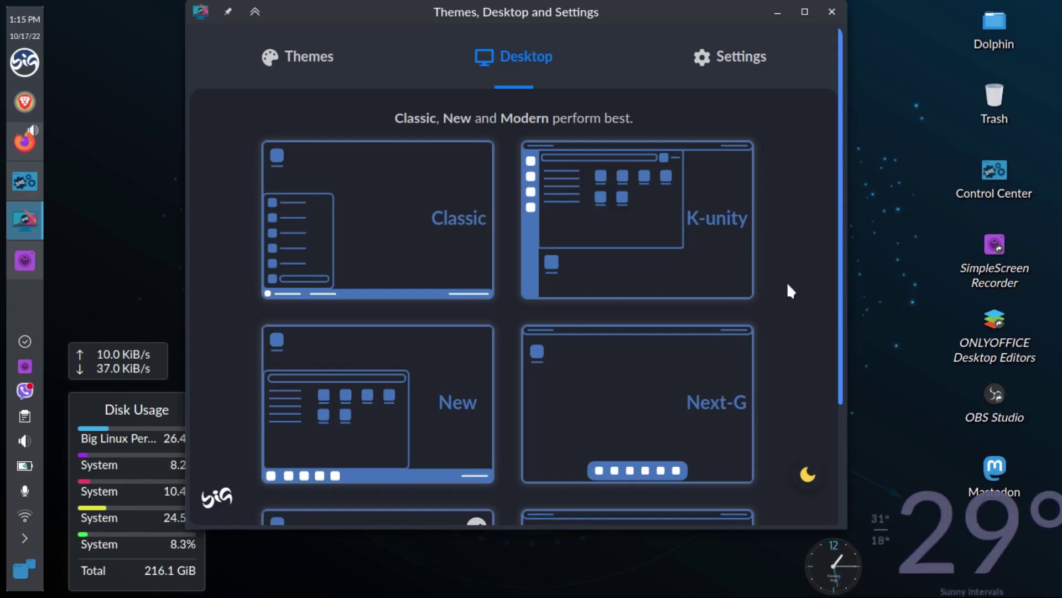
pyautogui.scroll(-3, 788, 285)
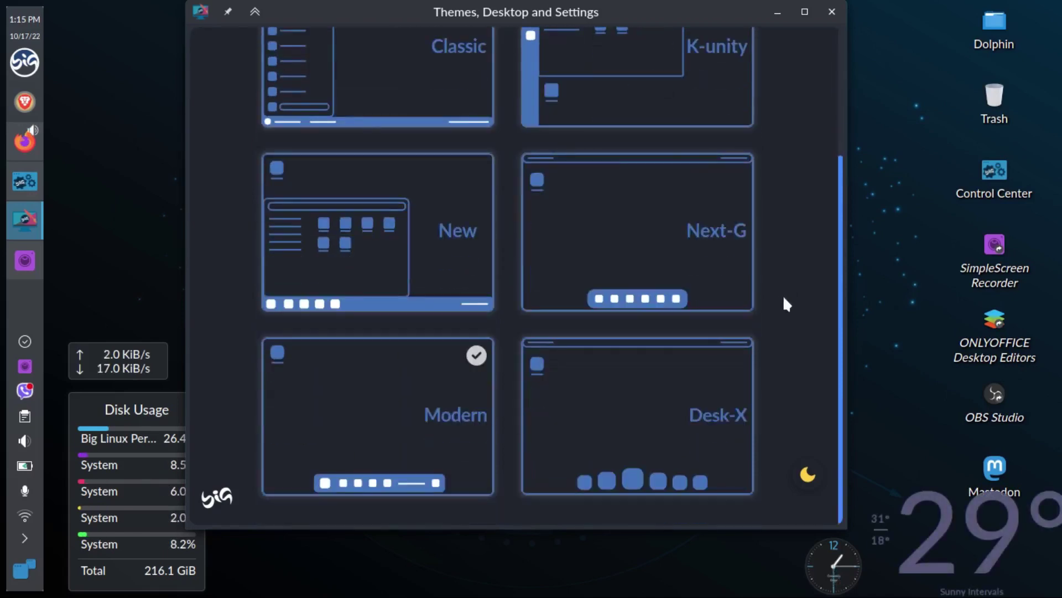
pyautogui.scroll(3, 785, 297)
pyautogui.scroll(-3, 788, 306)
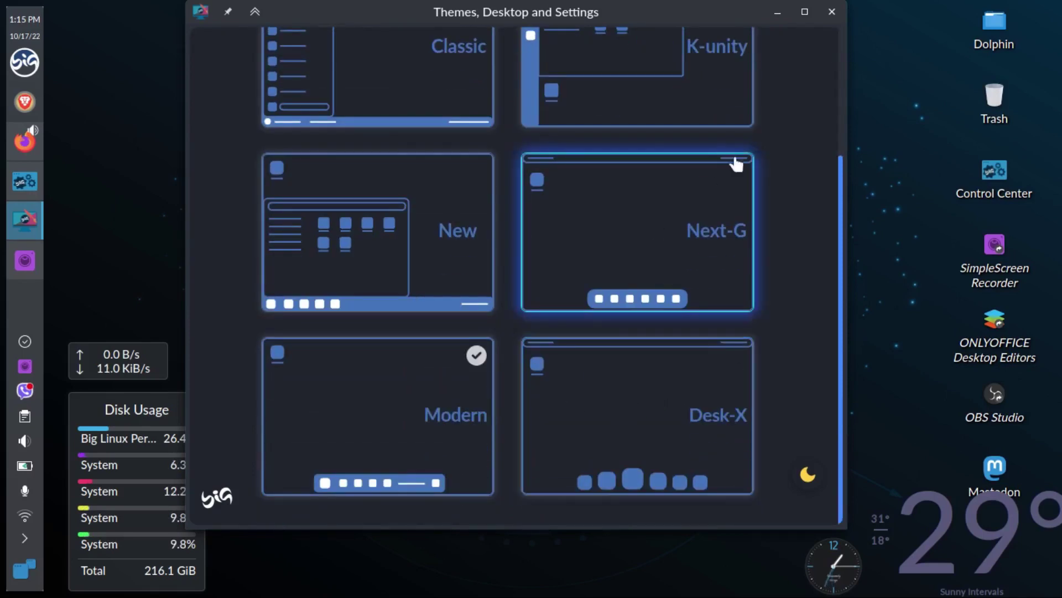
pyautogui.scroll(3, 760, 212)
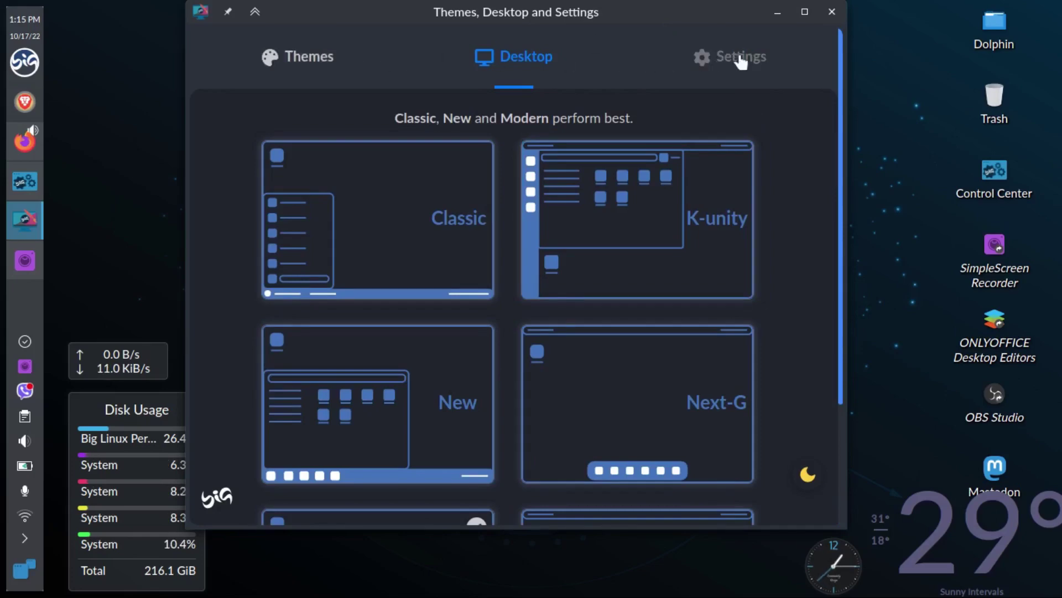
pyautogui.click(831, 13)
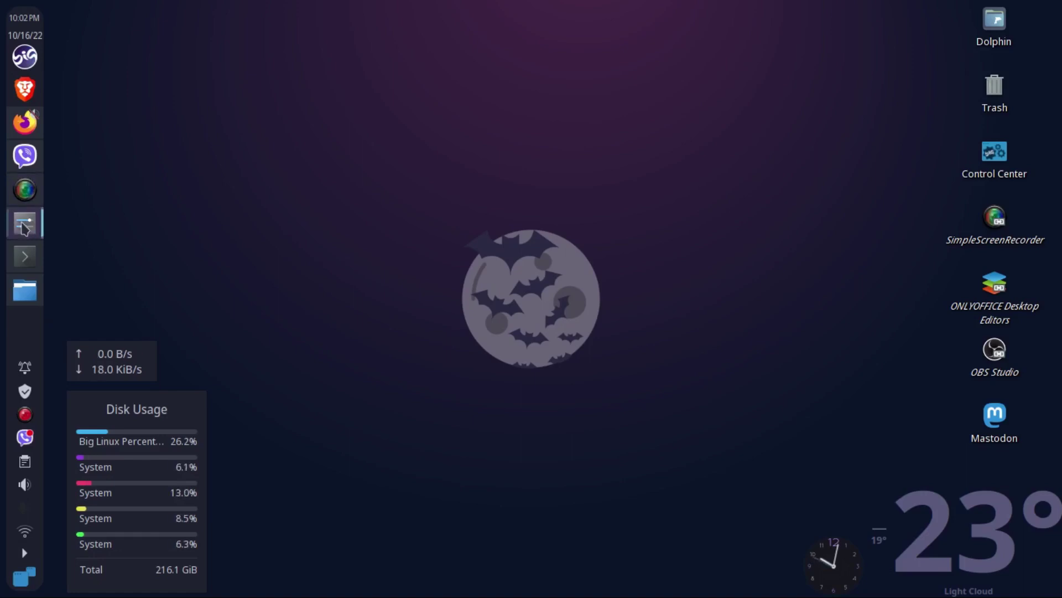
# Run neofetch in a new Konsole terminal and zoom the font out twice to enlarge the terminal grid.
pyautogui.click(26, 261)
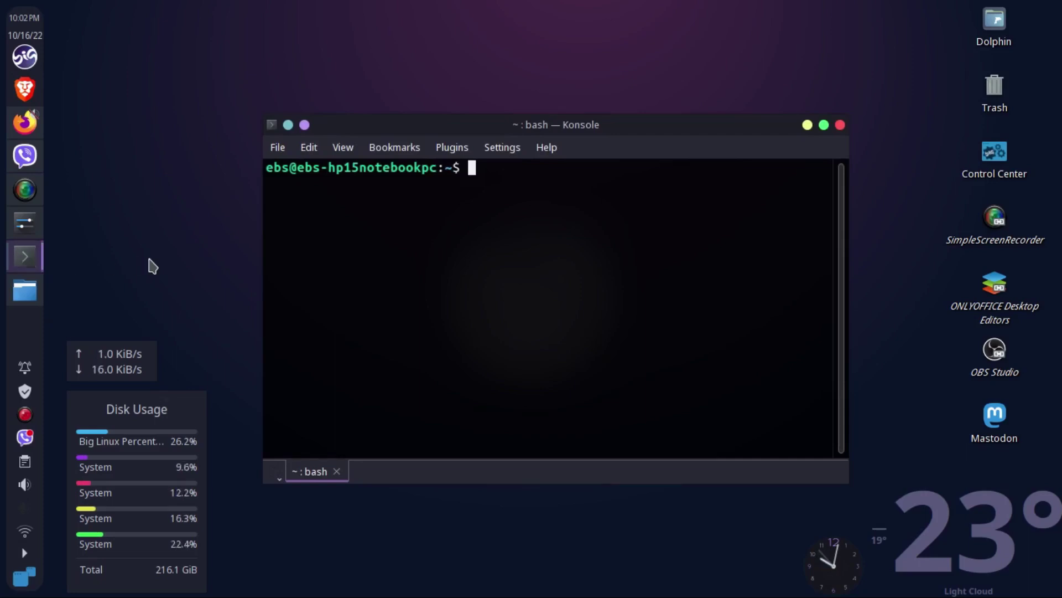
pyautogui.write('ne')
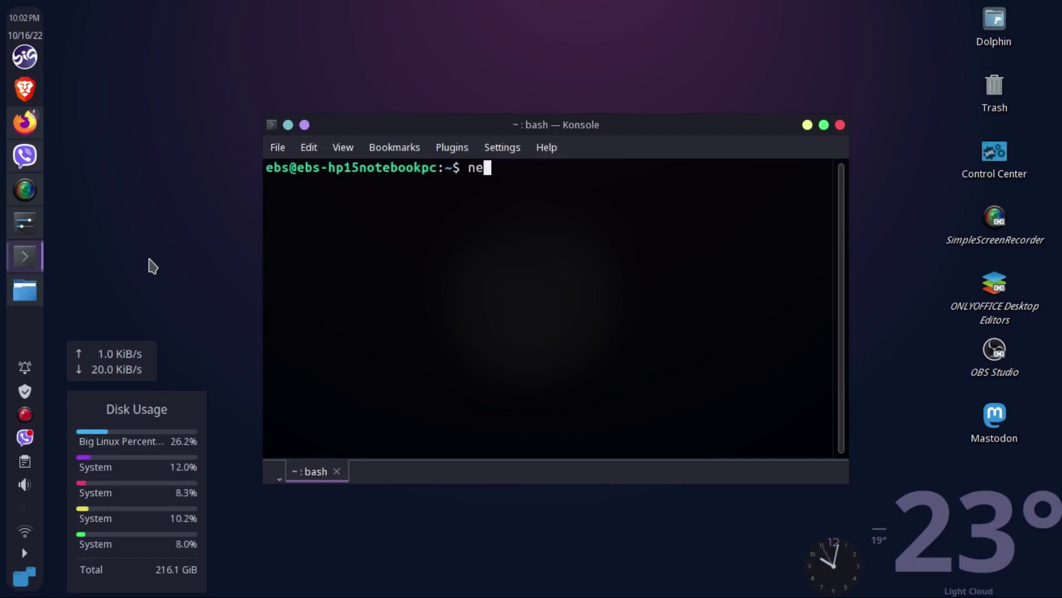
pyautogui.write('ofetch')
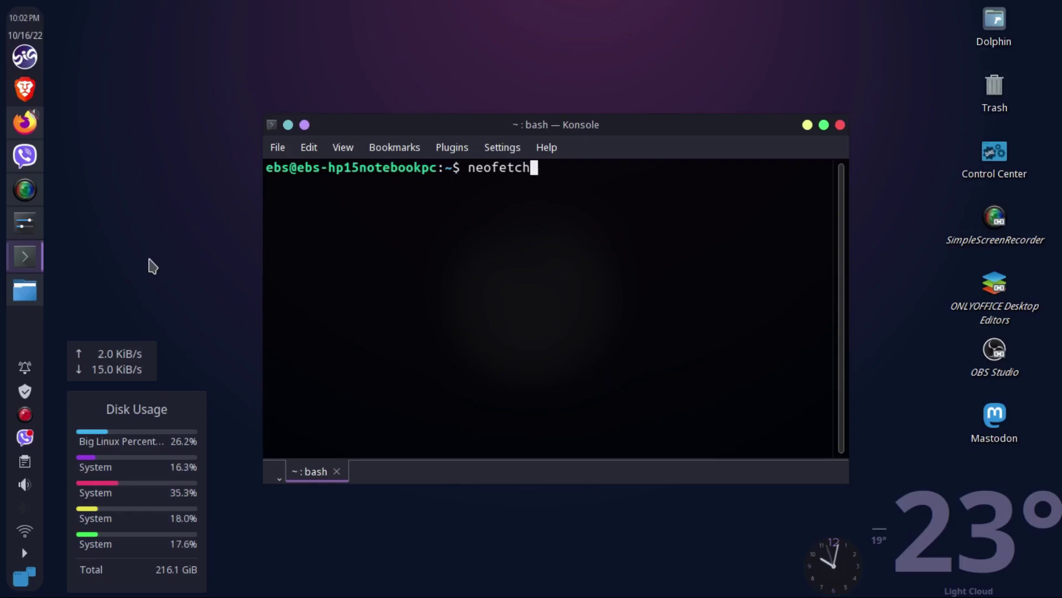
pyautogui.press('Return')
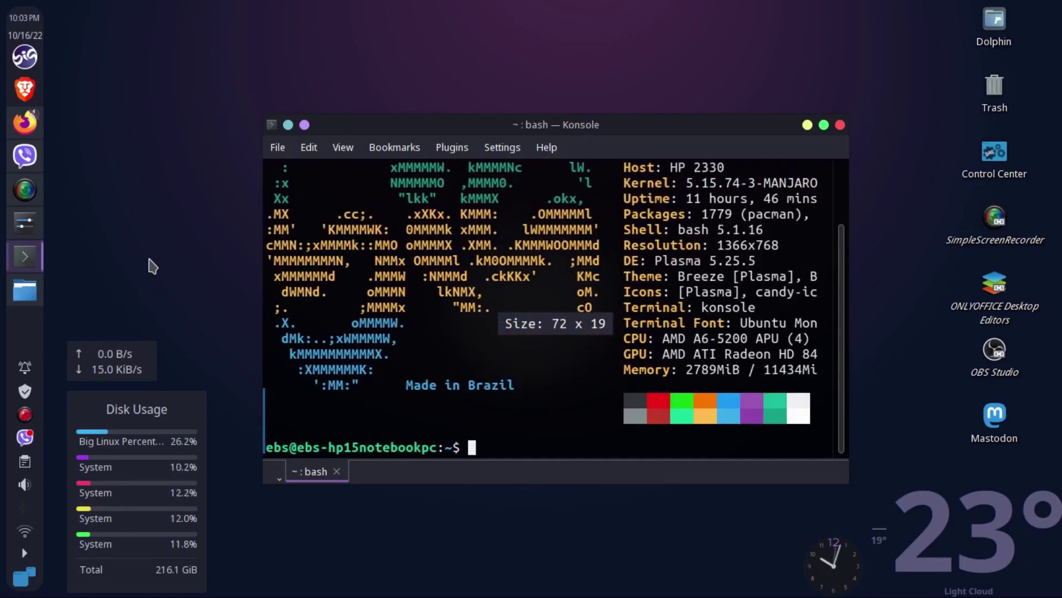
pyautogui.hotkey('ctrl', '-')
pyautogui.hotkey('ctrl', '-')
pyautogui.hotkey('ctrl', '-')
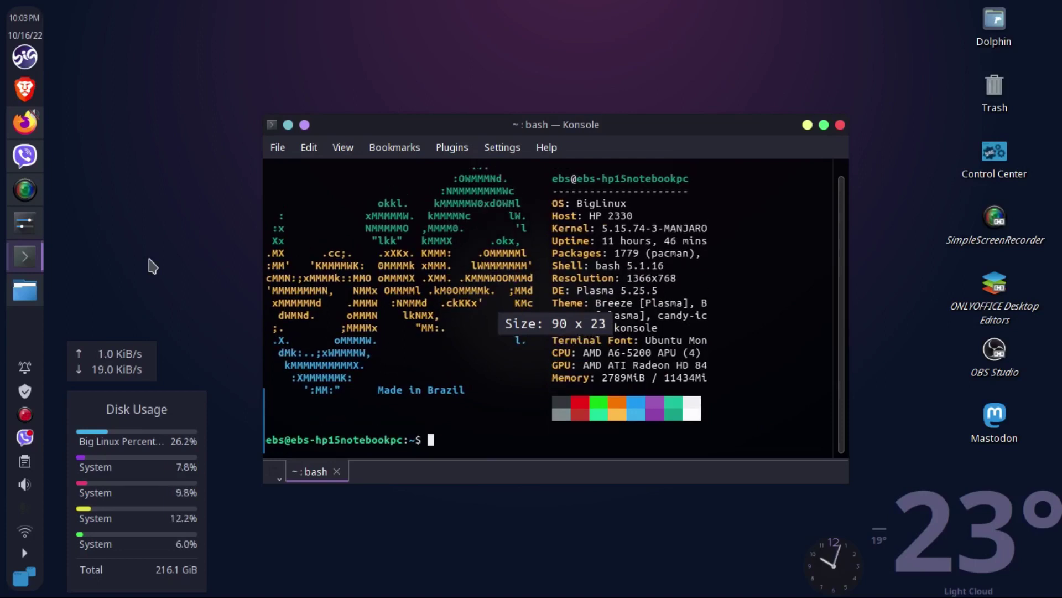
pyautogui.hotkey('ctrl', '-')
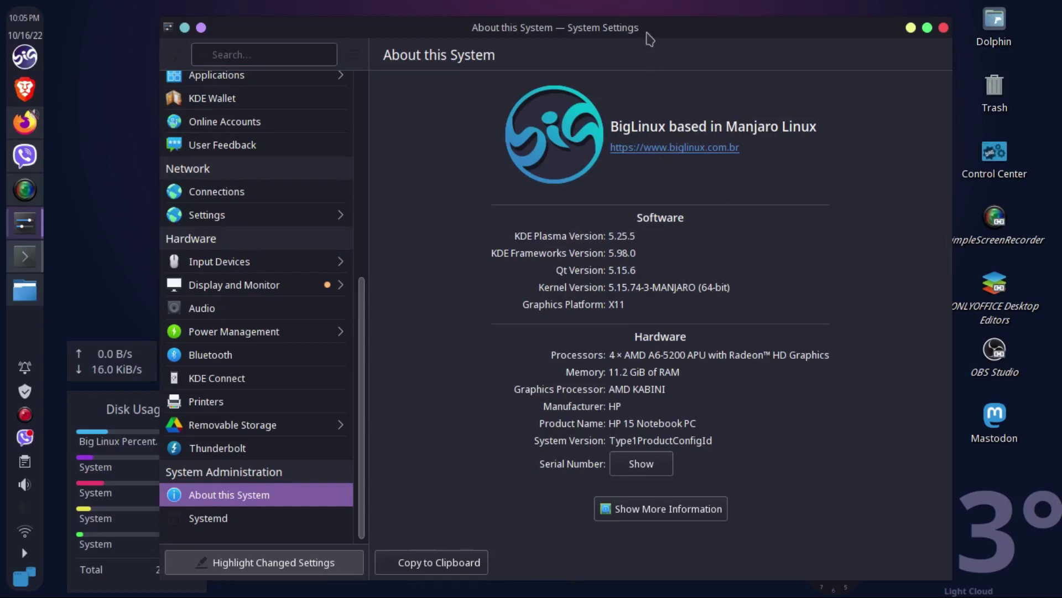
# Reposition the System Settings window showing BigLinux's About this System details.
pyautogui.moveTo(646, 32); pyautogui.dragTo(614, 25)
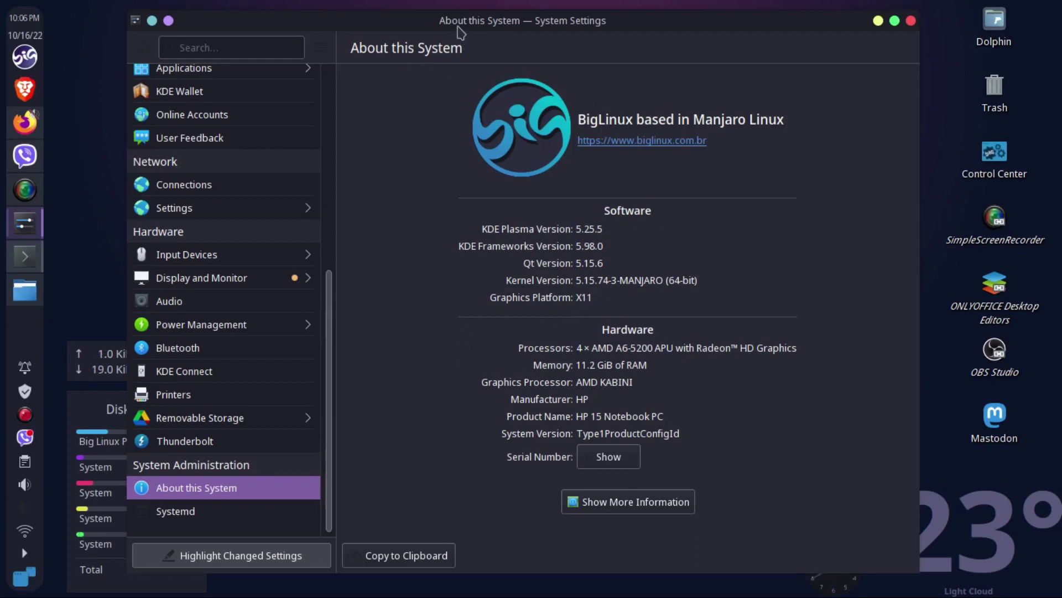
pyautogui.moveTo(441, 22); pyautogui.dragTo(527, 34)
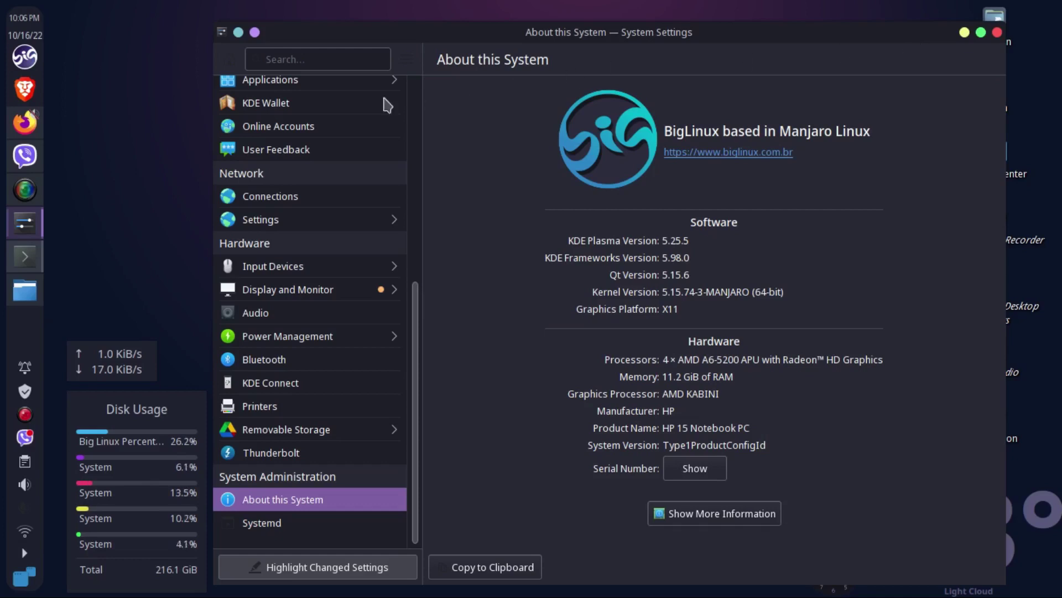
pyautogui.moveTo(112, 372)
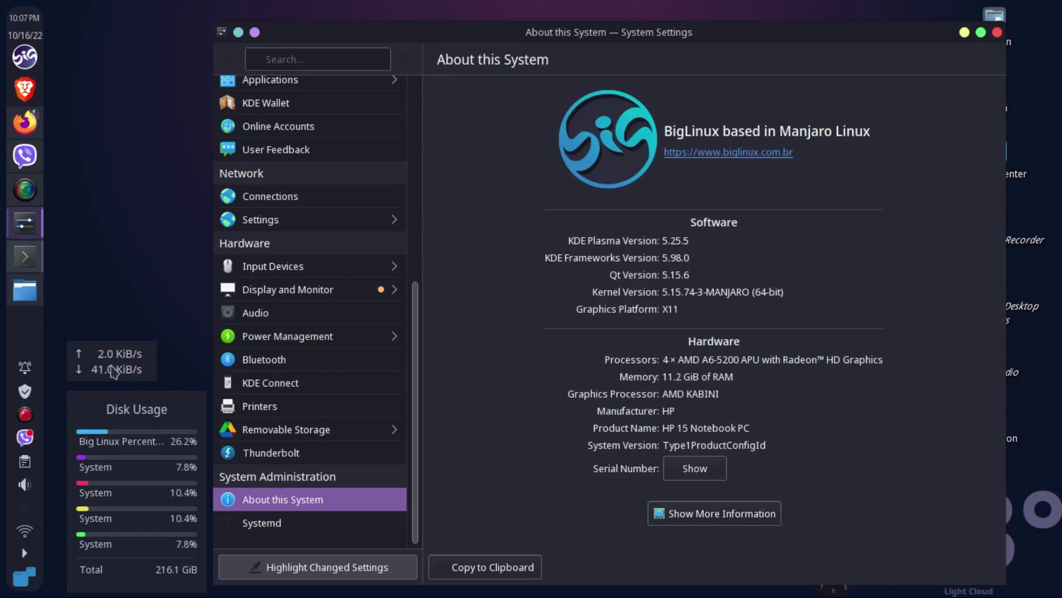
# On the meListen page, set system volume to 5%, pause YES 933, and minimize Firefox.
pyautogui.click(25, 122)
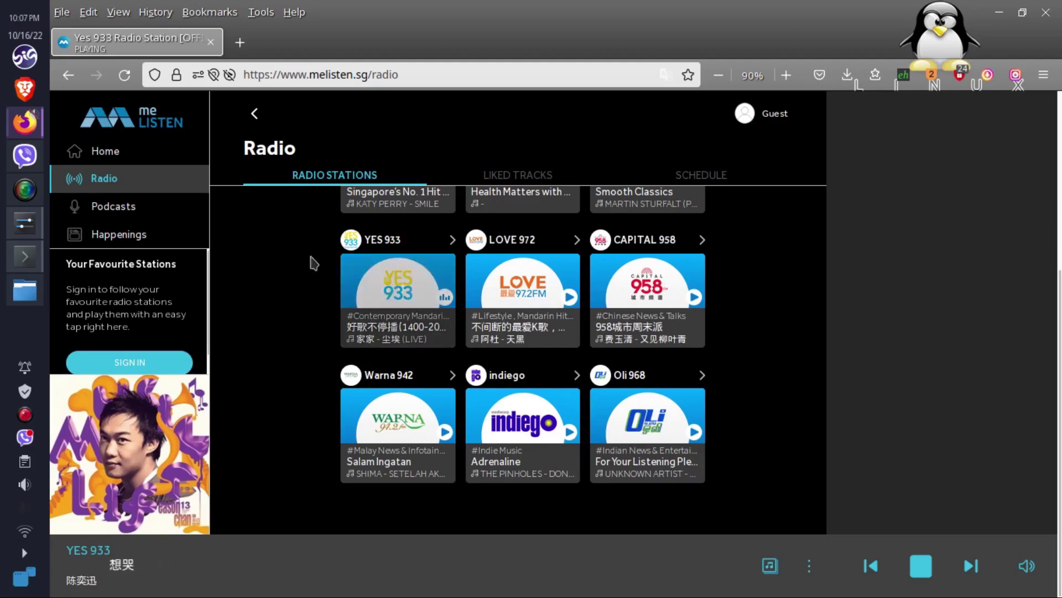
pyautogui.press('XF86AudioLowerVolume')
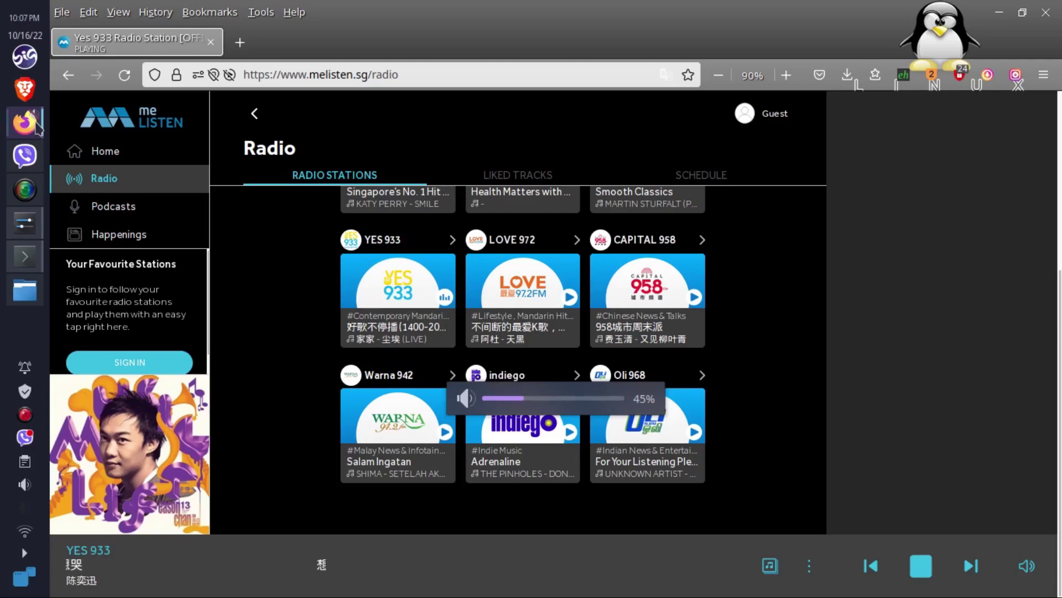
pyautogui.press('XF86AudioLowerVolume')
pyautogui.press('XF86AudioLowerVolume')
pyautogui.press('XF86AudioLowerVolume')
pyautogui.press('XF86AudioLowerVolume')
pyautogui.press('XF86AudioLowerVolume')
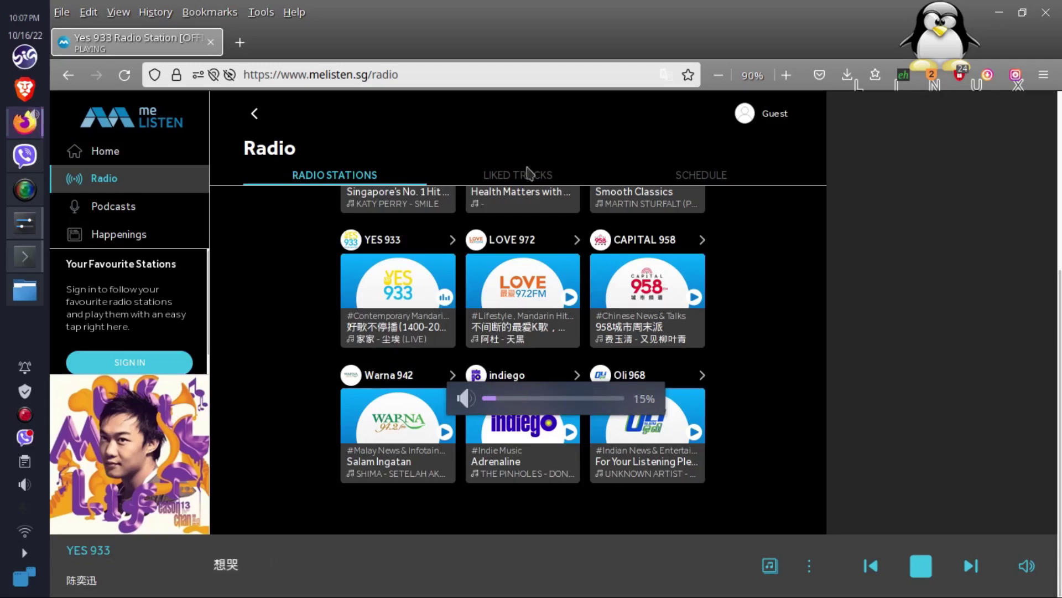
pyautogui.press('XF86AudioRaiseVolume')
pyautogui.press('XF86AudioRaiseVolume')
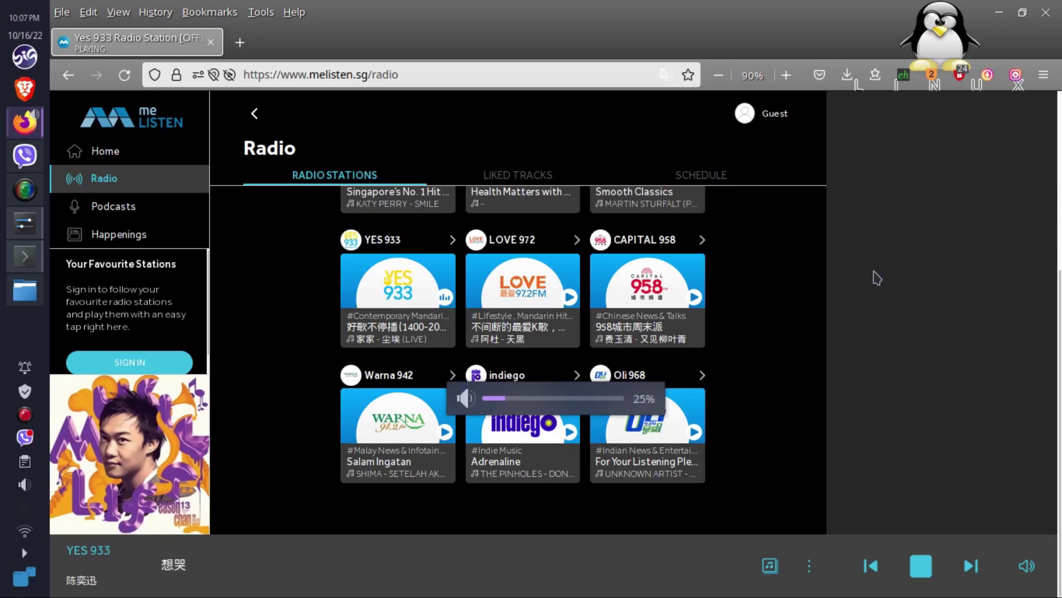
pyautogui.press('XF86AudioRaiseVolume')
pyautogui.press('XF86AudioLowerVolume')
pyautogui.press('XF86AudioLowerVolume')
pyautogui.press('XF86AudioLowerVolume')
pyautogui.press('XF86AudioLowerVolume')
pyautogui.press('XF86AudioLowerVolume')
pyautogui.scroll(4, 863, 349)
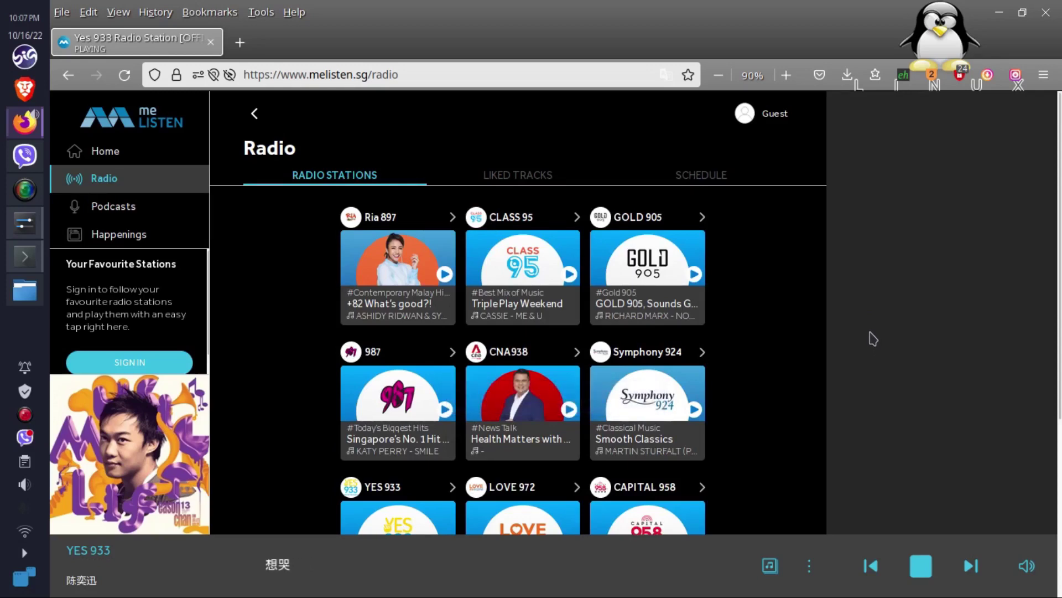
pyautogui.click(920, 571)
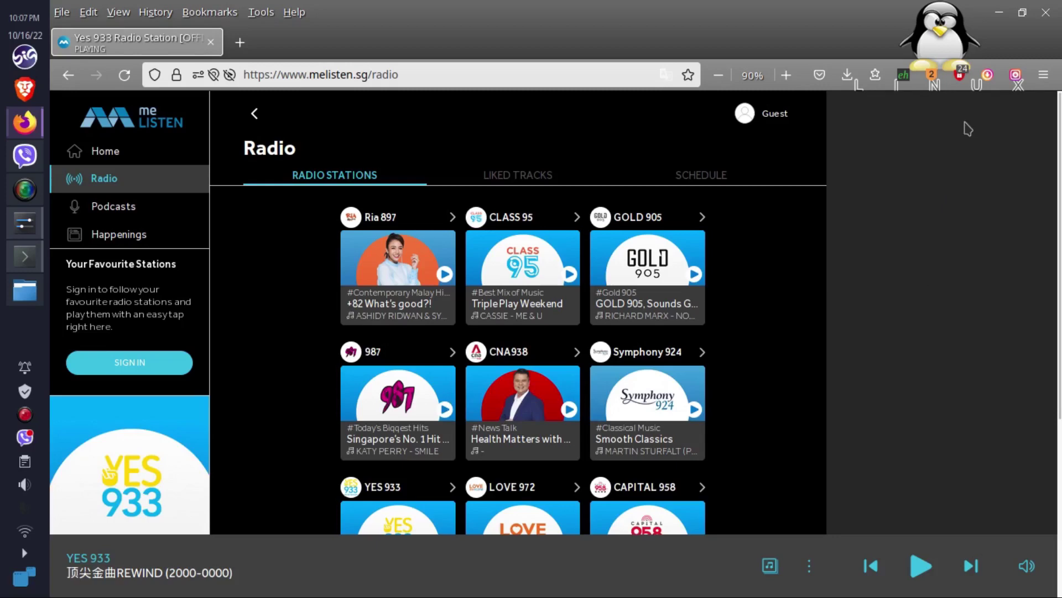
pyautogui.click(999, 13)
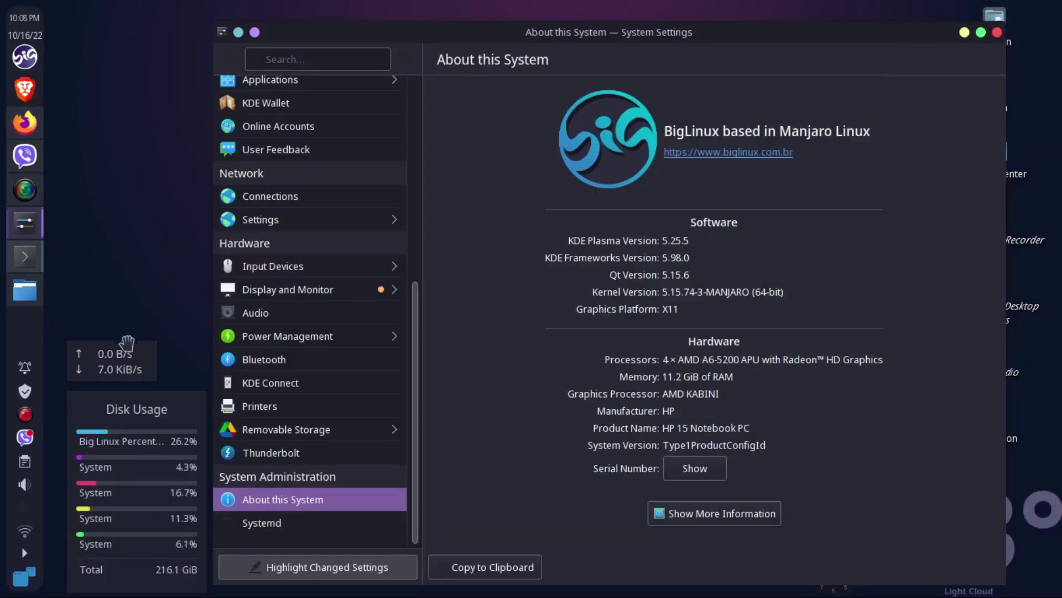
pyautogui.moveTo(137, 357)
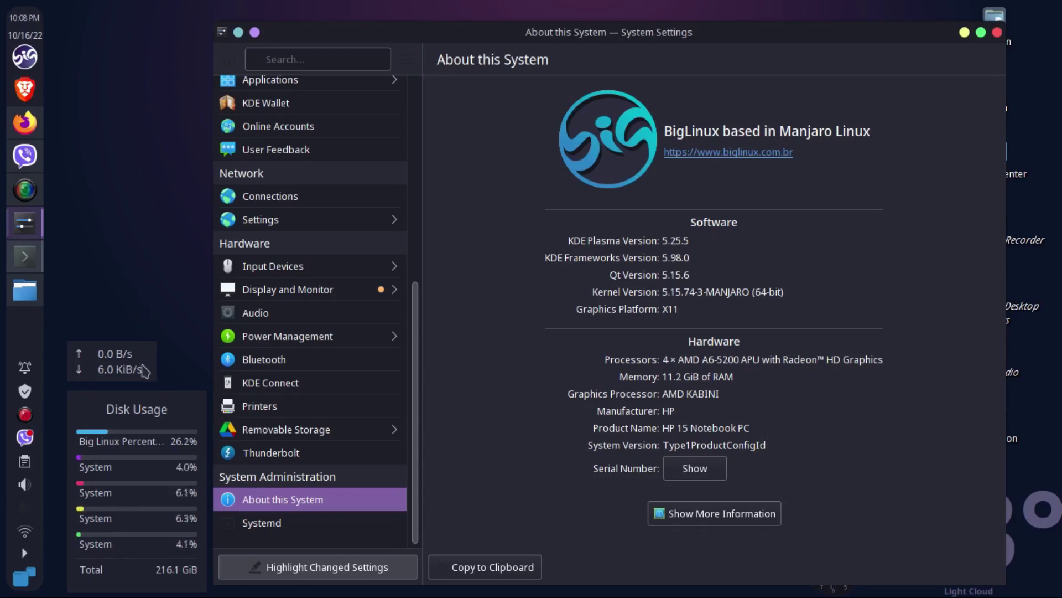
pyautogui.moveTo(100, 372)
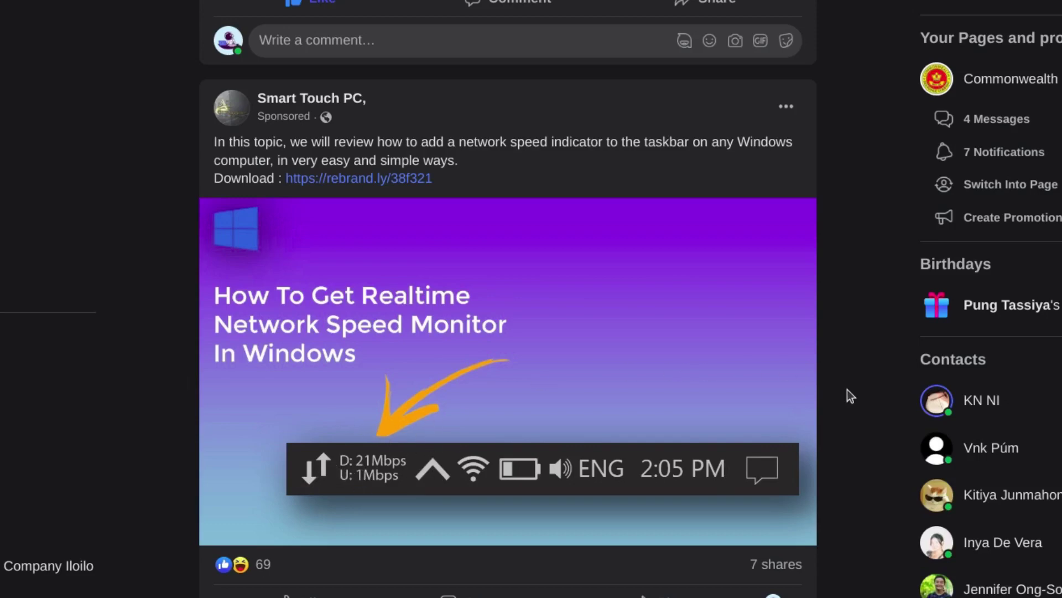
# Scroll the Facebook feed past the It's FOSS meme post to the PC Gadgets sponsored post.
pyautogui.scroll(-4, 844, 391)
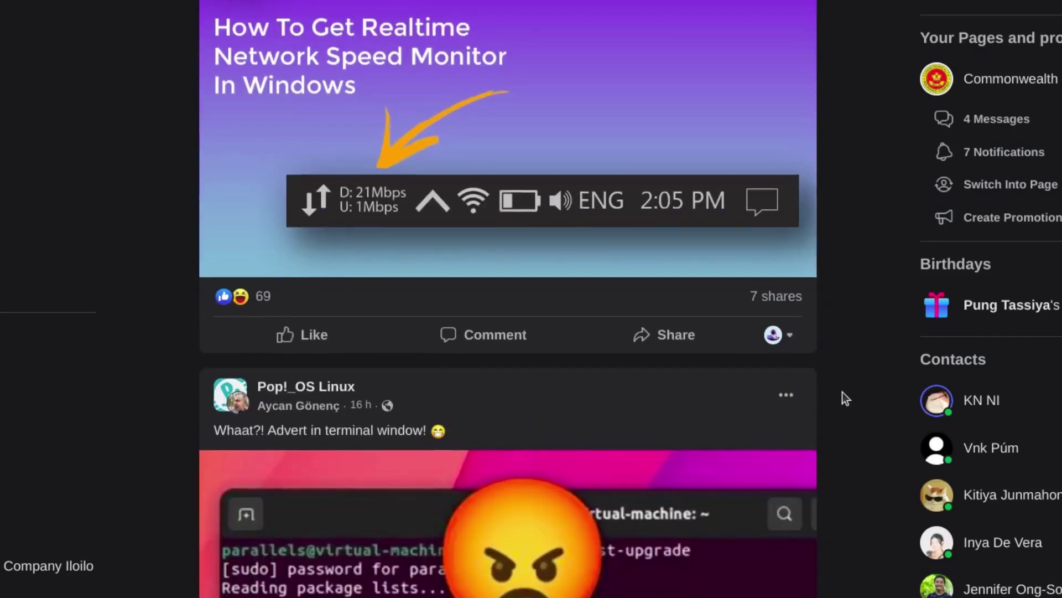
pyautogui.scroll(3, 842, 391)
pyautogui.scroll(-17, 841, 392)
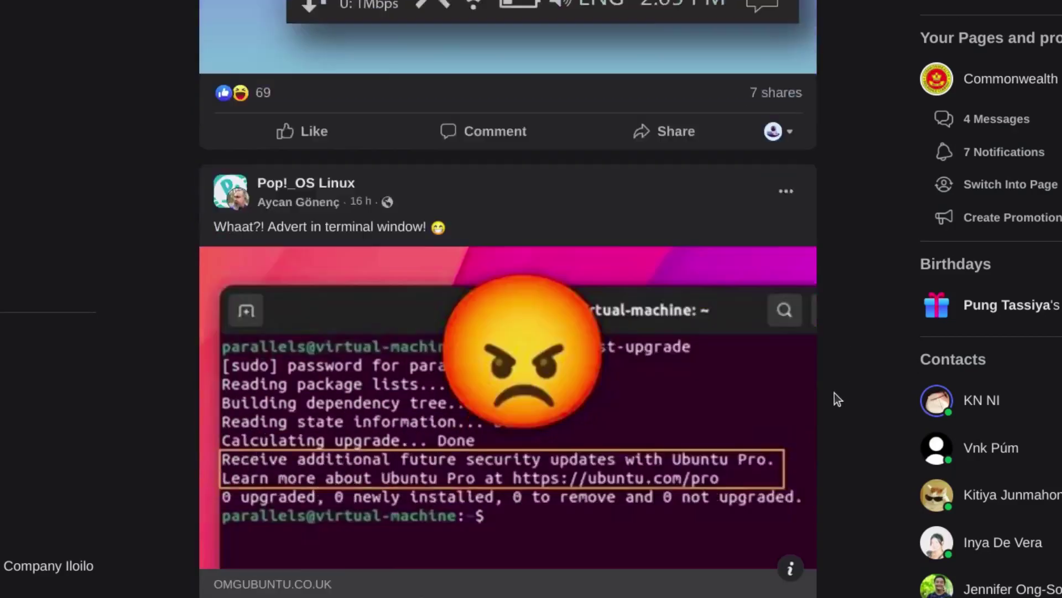
pyautogui.scroll(-10, 851, 291)
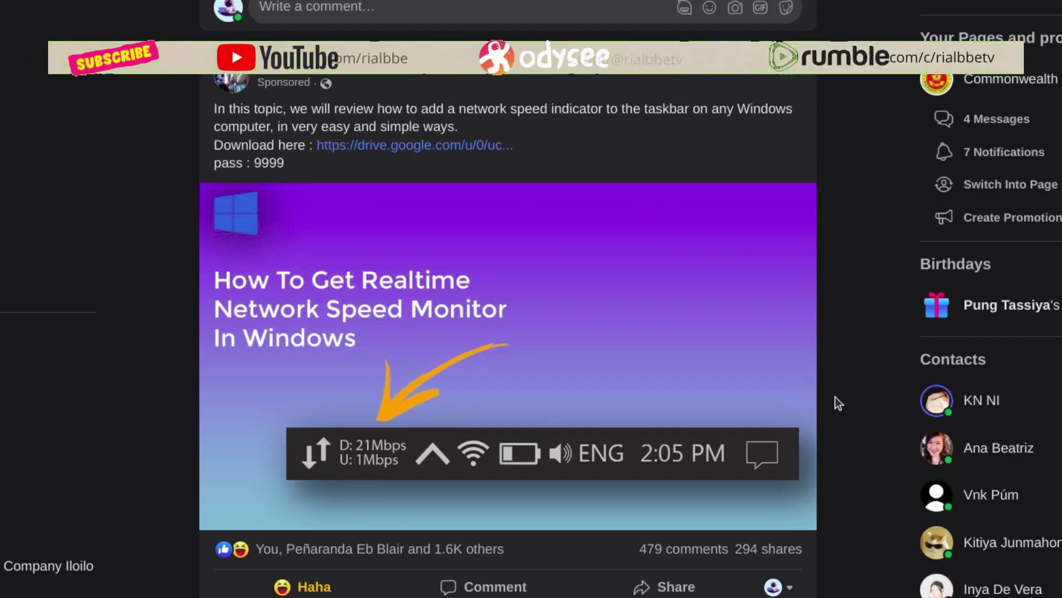
pyautogui.scroll(-5, 835, 397)
pyautogui.scroll(-5, 835, 396)
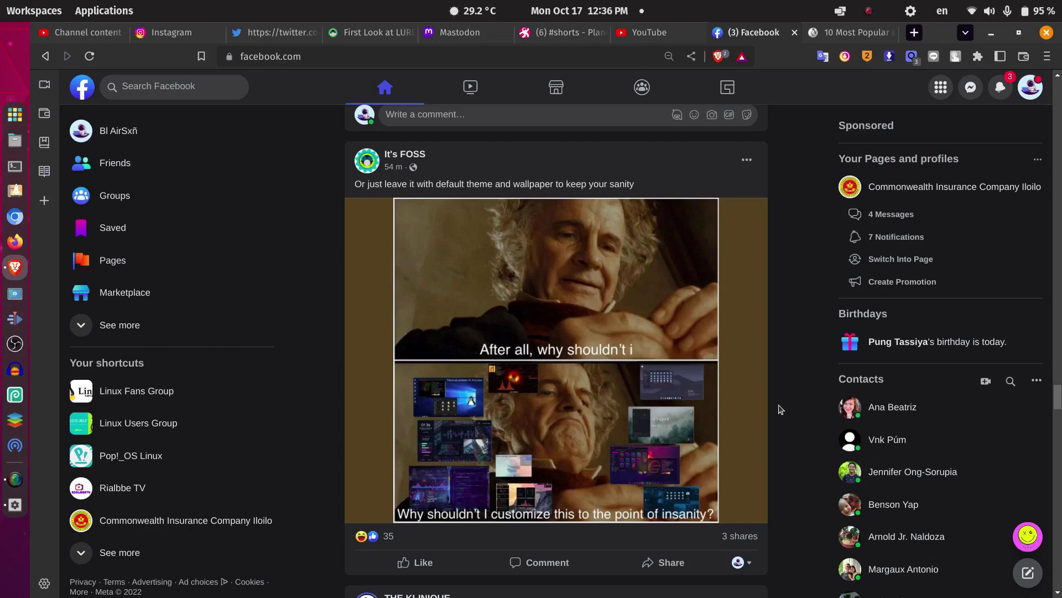
pyautogui.scroll(-10, 780, 409)
pyautogui.scroll(-2, 779, 449)
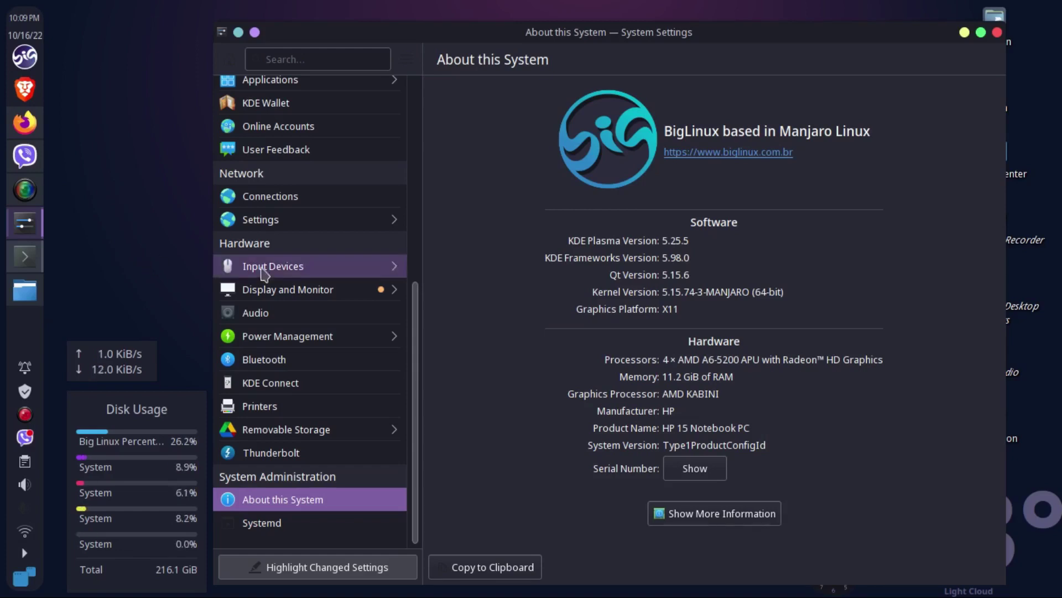
# Open Appearance's Global Theme page listing Breeze and Dracula, and maximize the System Settings window.
pyautogui.scroll(8, 260, 293)
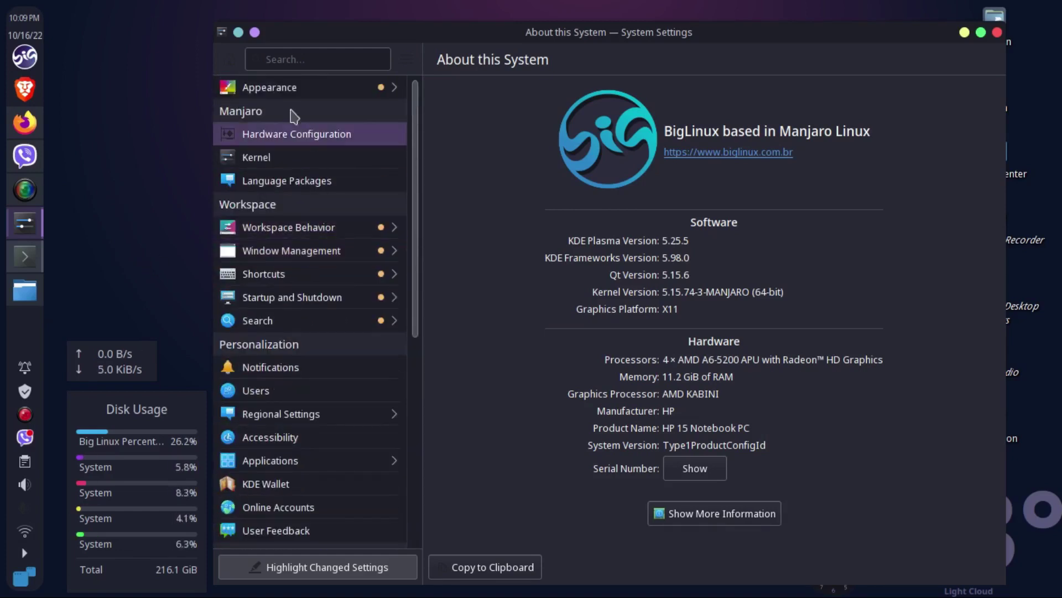
pyautogui.click(293, 91)
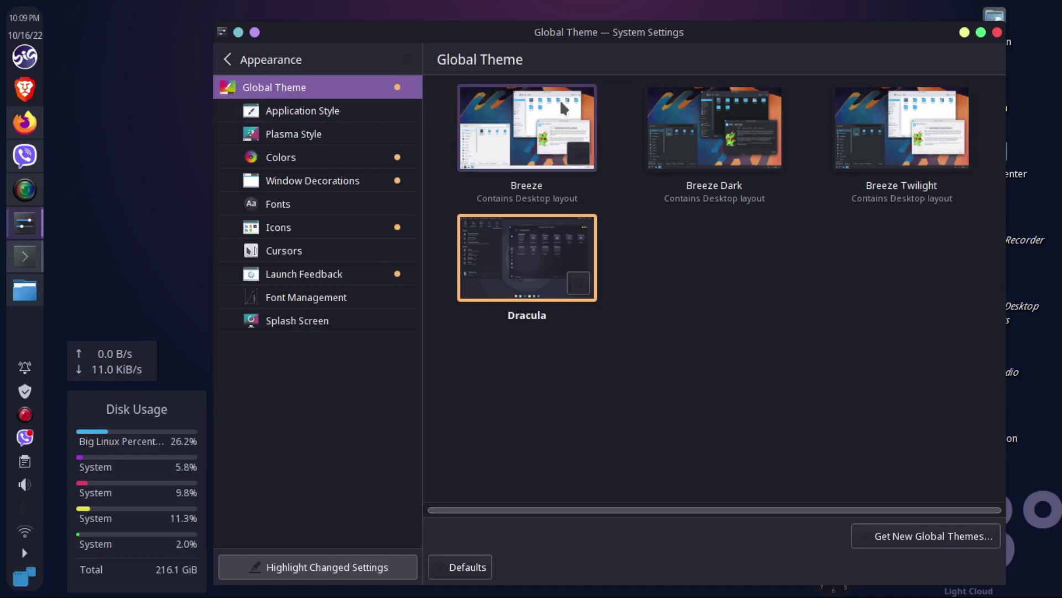
pyautogui.doubleClick(764, 40)
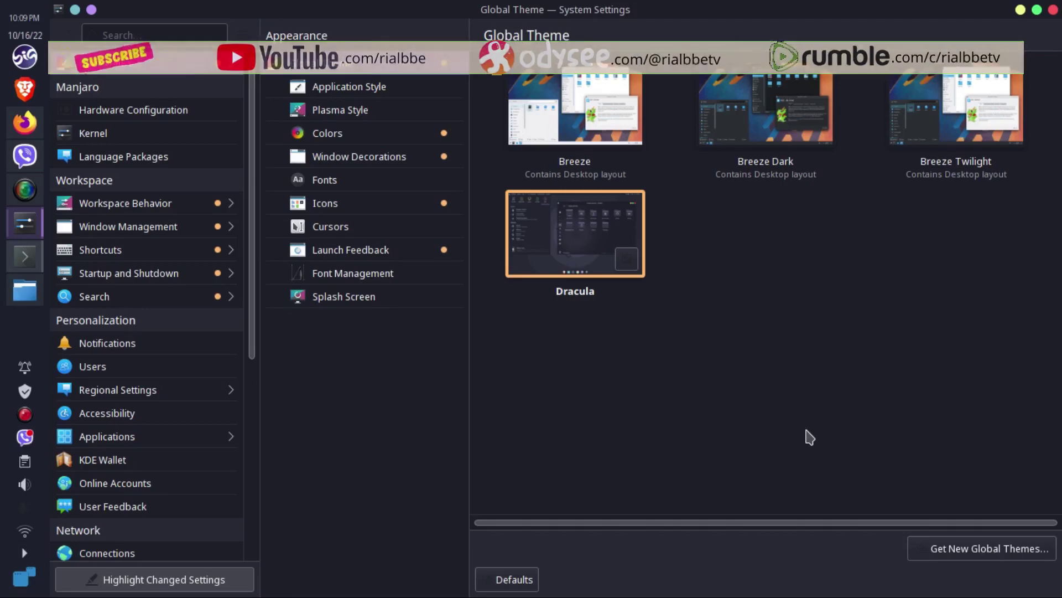
# Minimize System Settings, close the Konsole terminal, and reopen System Settings on Global Theme.
pyautogui.click(1020, 10)
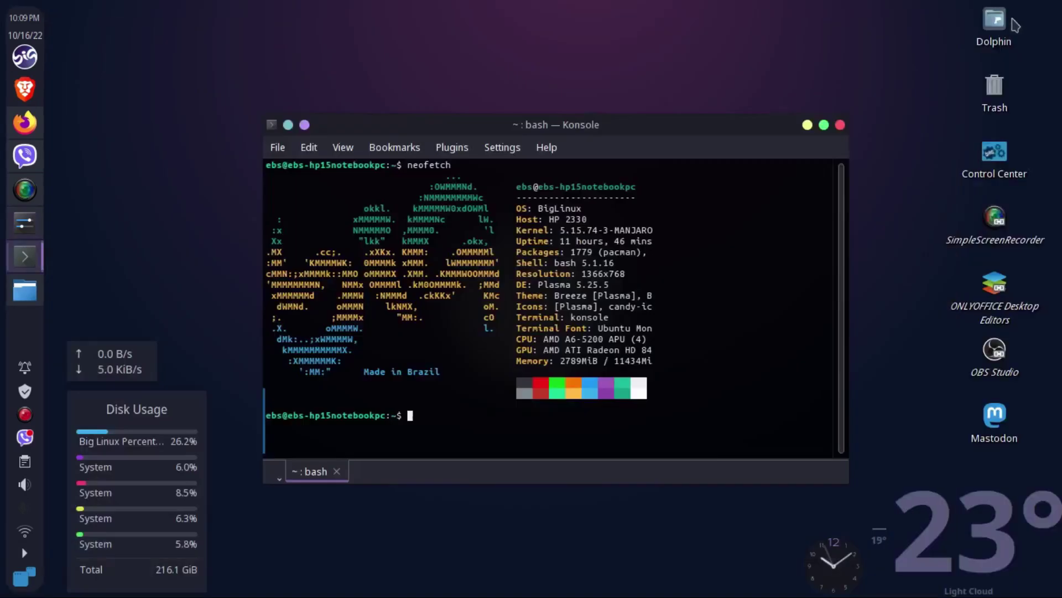
pyautogui.click(808, 130)
pyautogui.click(695, 142)
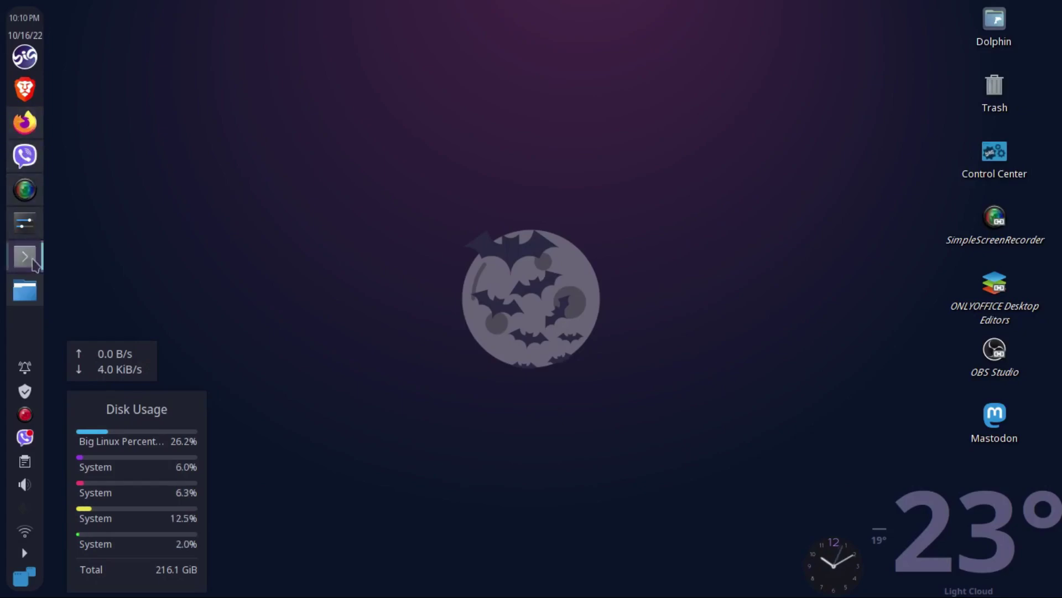
pyautogui.click(26, 227)
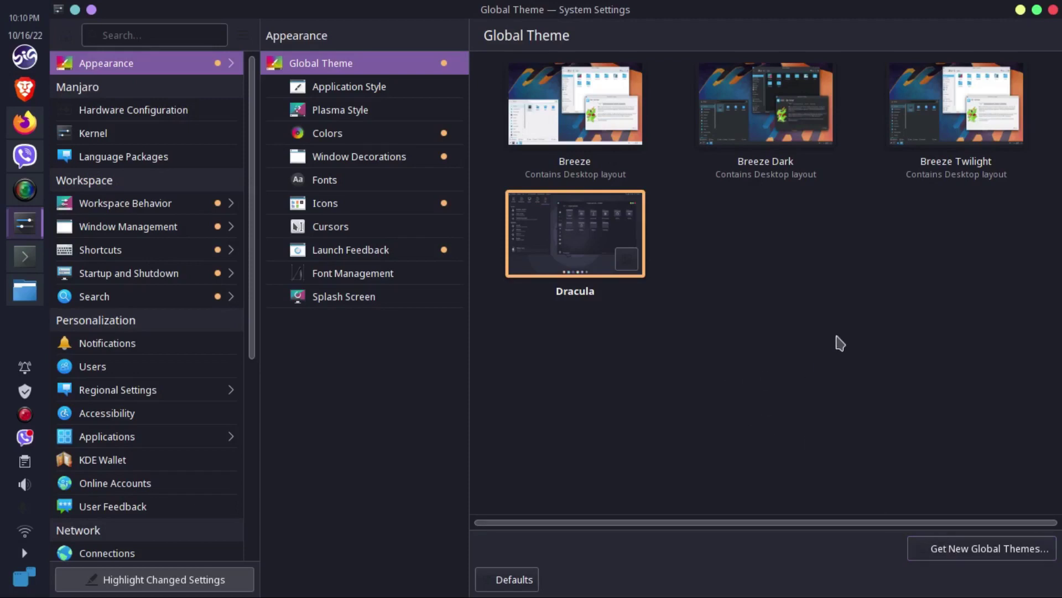
# Open Get New Global Themes and shift the download dialog slightly left.
pyautogui.click(986, 554)
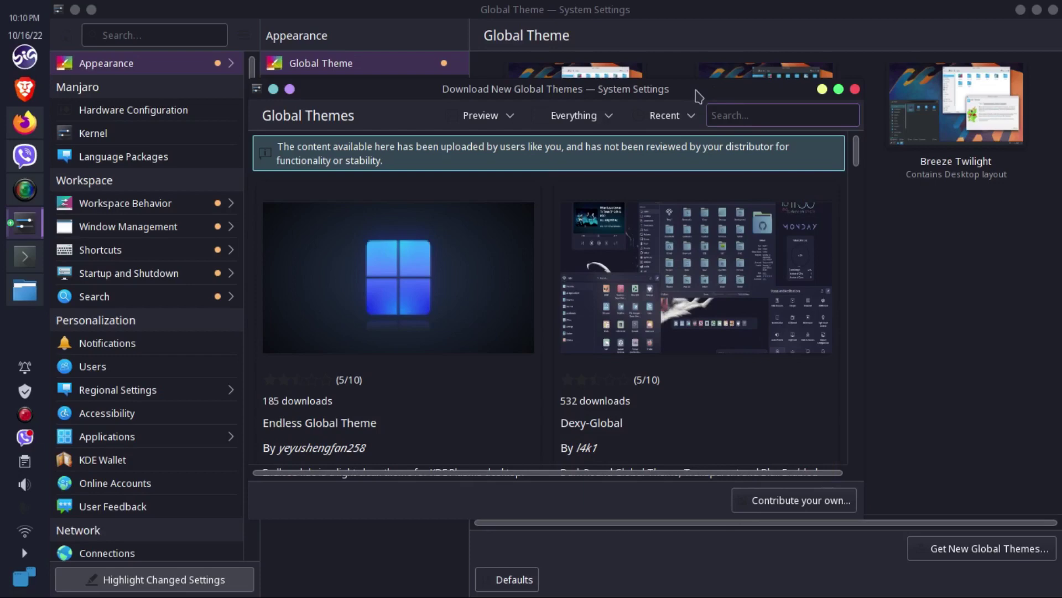
pyautogui.moveTo(696, 92); pyautogui.dragTo(673, 92)
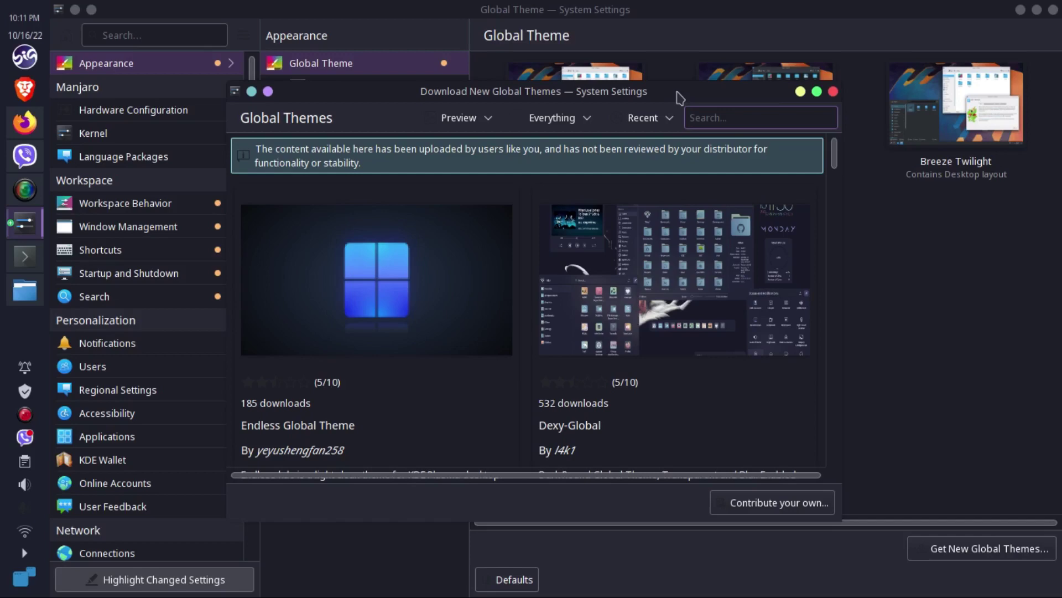
pyautogui.moveTo(749, 397)
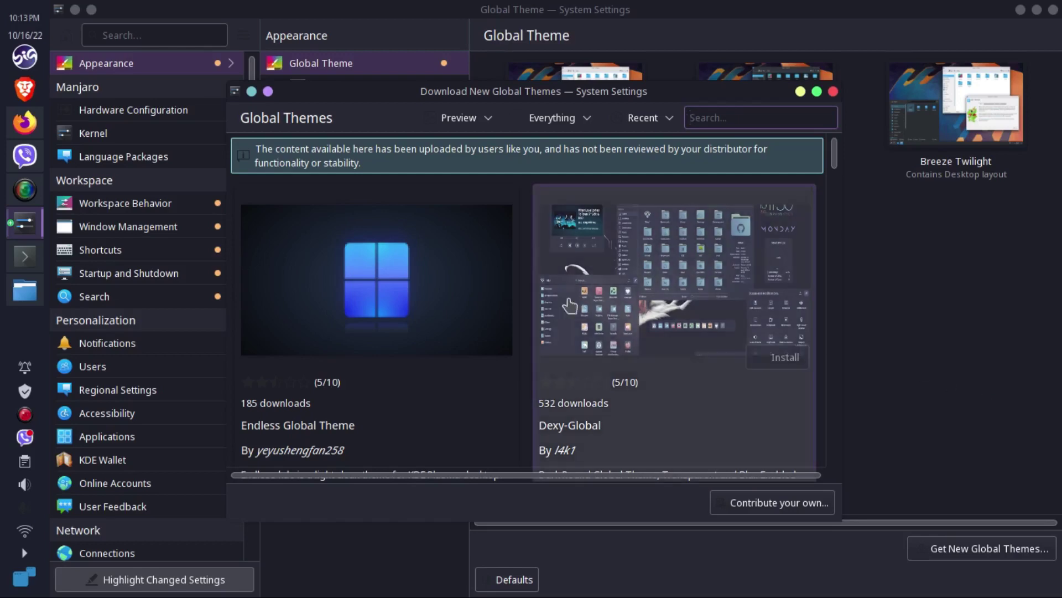
# Switch to Firefox showing meListen's Radio Stations page with YES 933 paused.
pyautogui.click(29, 129)
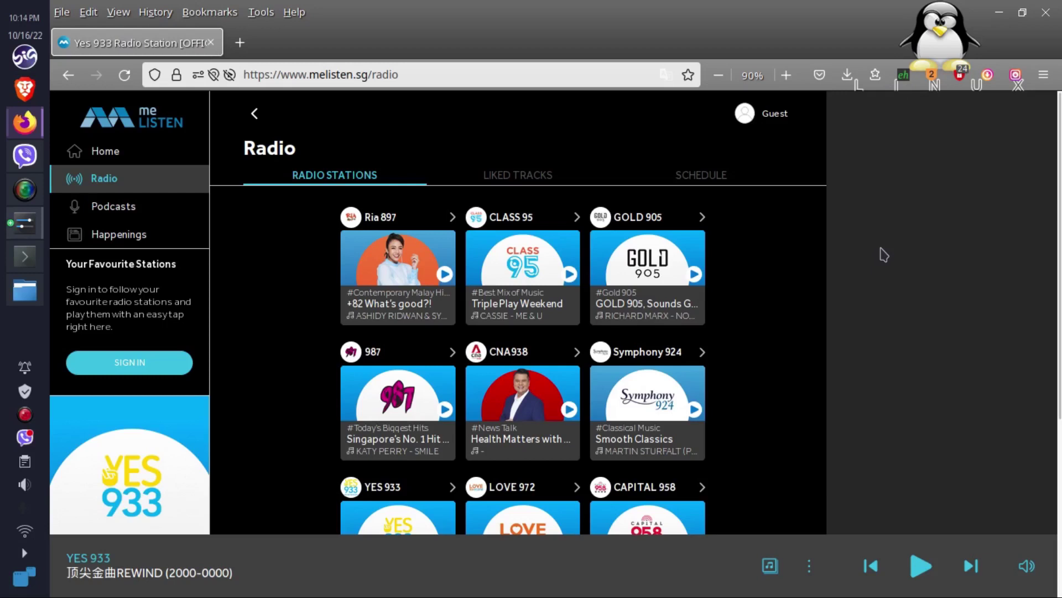
# View the melisten.sg/radio page source and scroll down through it.
pyautogui.rightClick(883, 254)
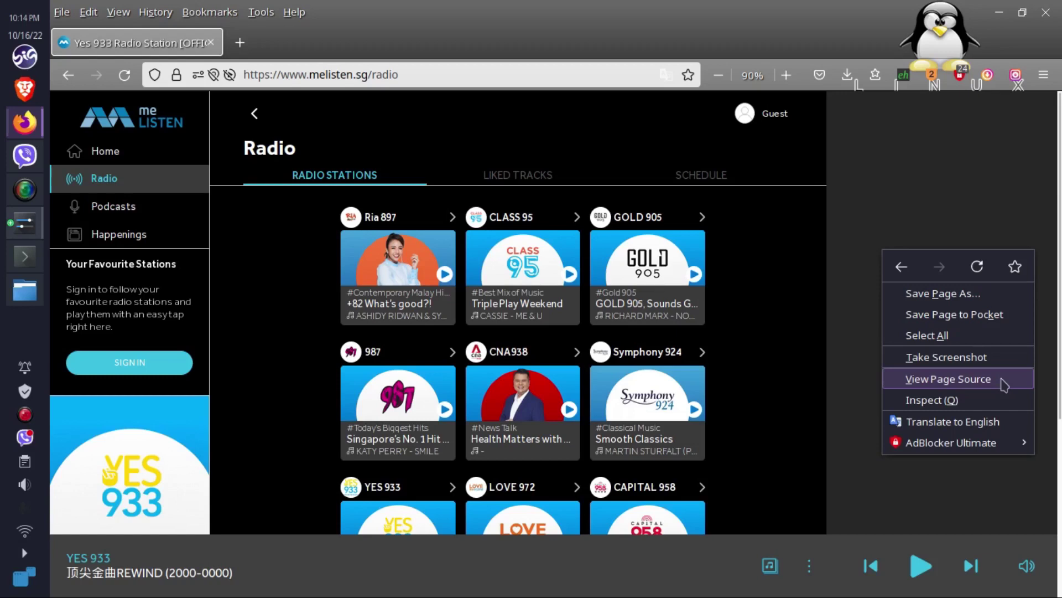
pyautogui.click(948, 379)
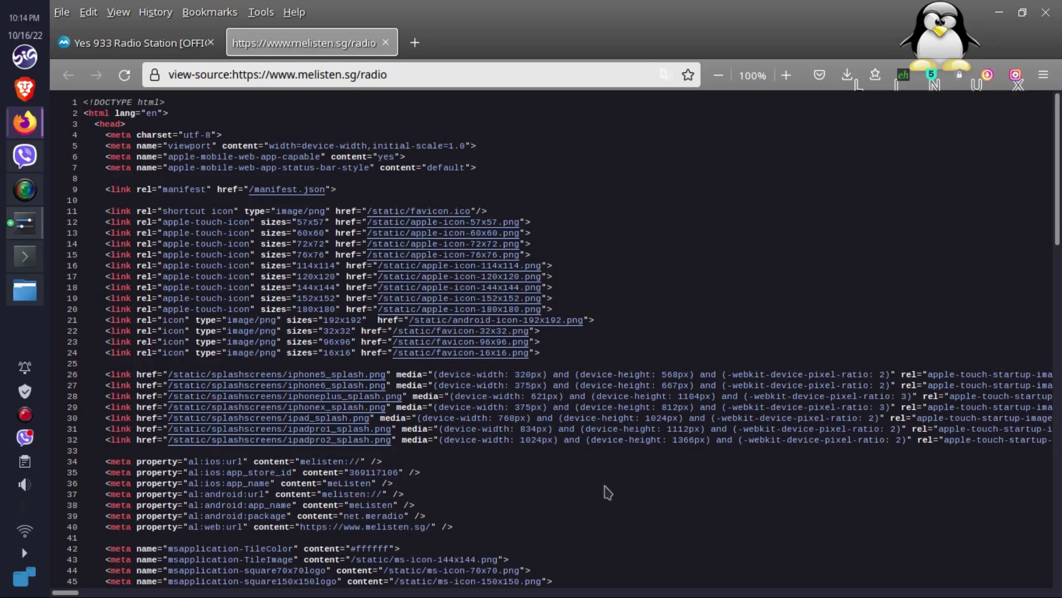
pyautogui.scroll(-15, 604, 489)
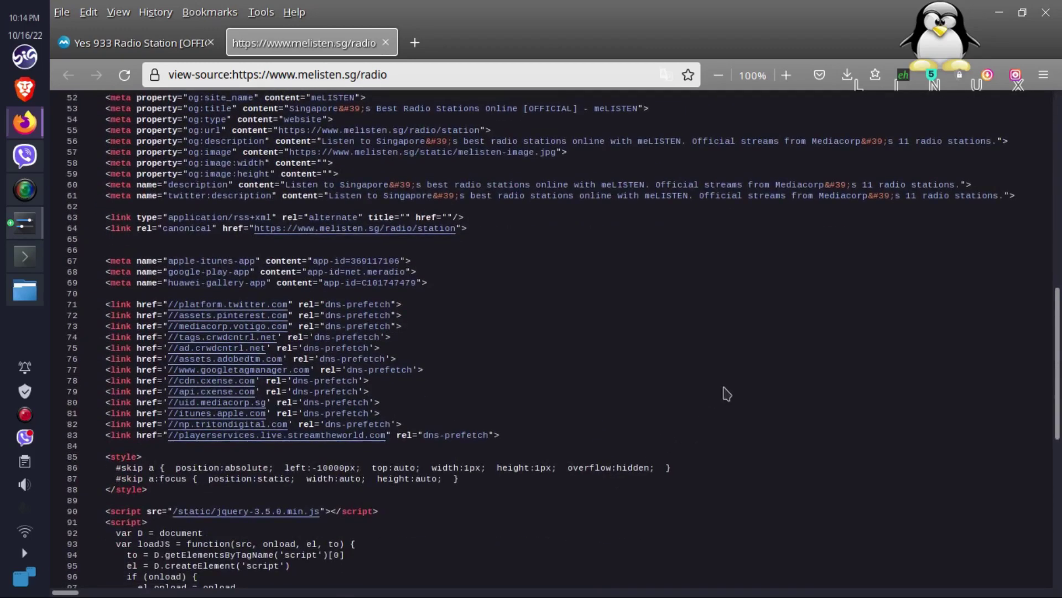
pyautogui.scroll(-5, 767, 377)
pyautogui.scroll(-4, 769, 379)
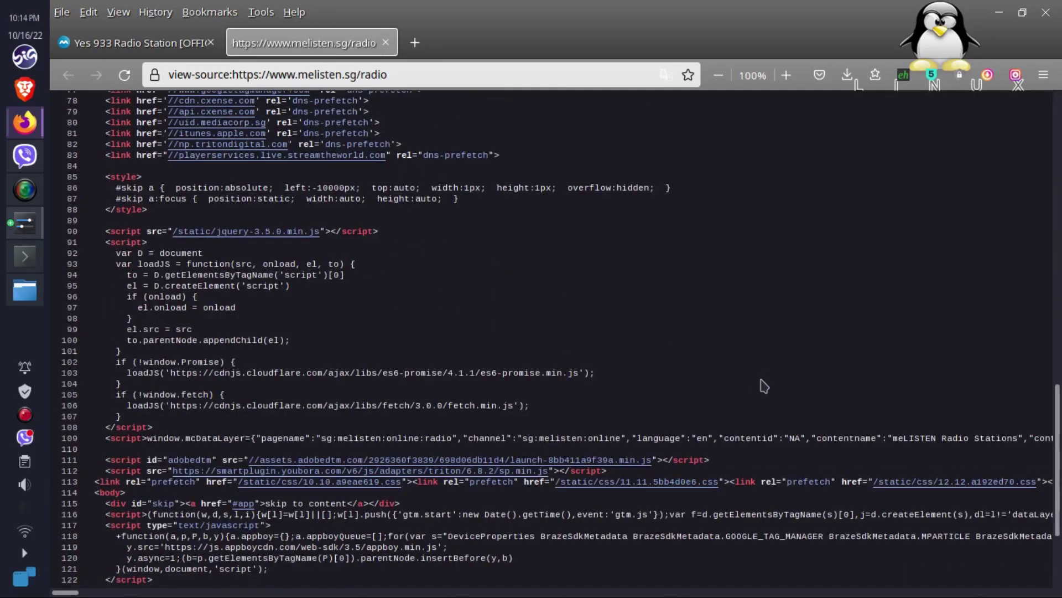
pyautogui.scroll(-5, 822, 400)
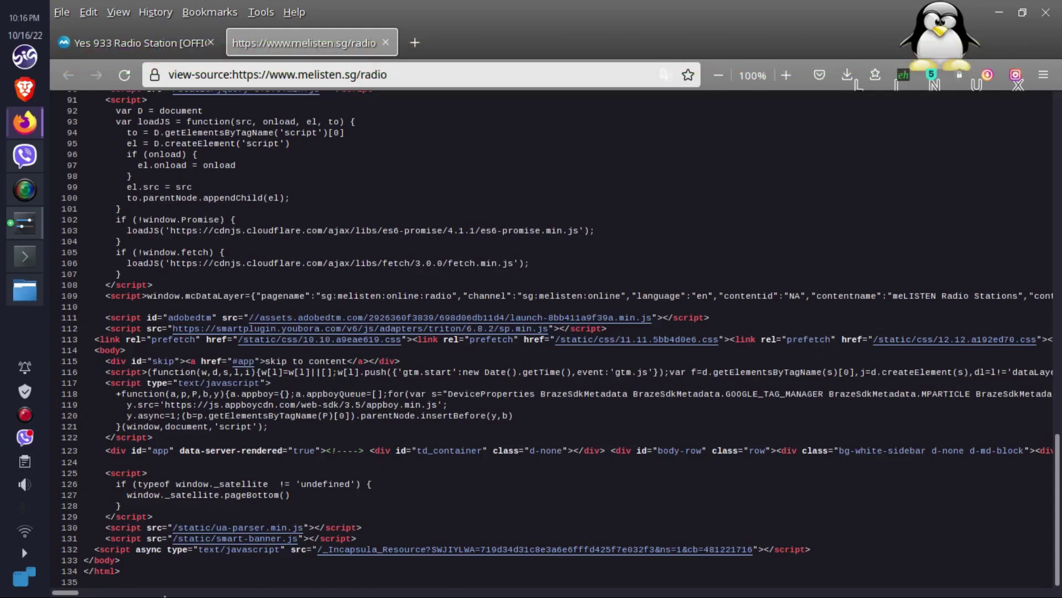
# Scroll back up the source, then minimize Firefox to reveal the Global Themes catalogue.
pyautogui.moveTo(64, 595)
pyautogui.mouseDown()
pyautogui.moveTo(131, 594)
pyautogui.moveTo(62, 594)
pyautogui.mouseUp()
pyautogui.scroll(20, 609, 479)
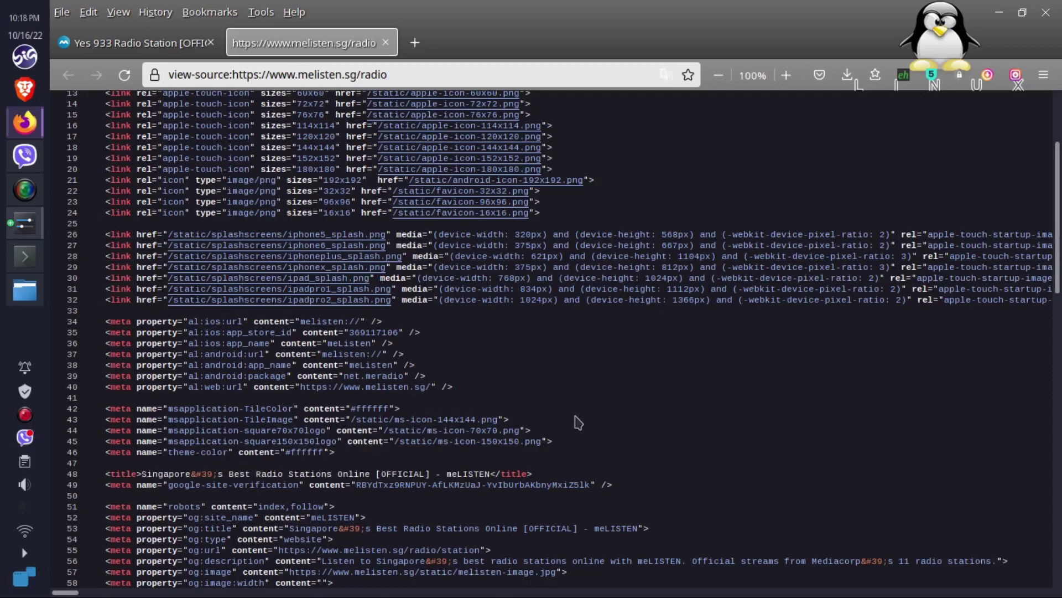
pyautogui.scroll(4, 578, 423)
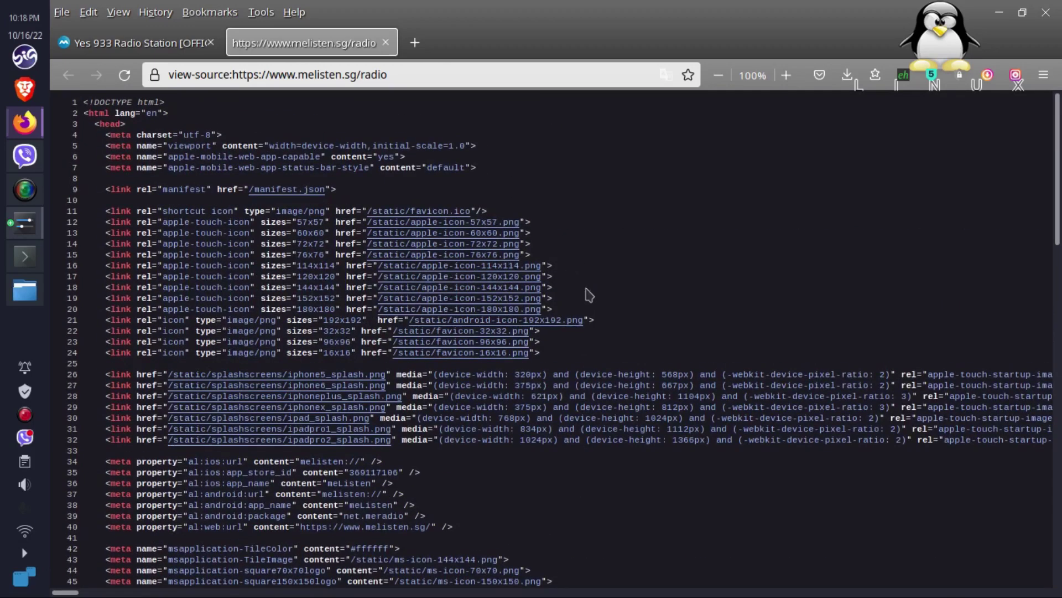
pyautogui.click(1002, 13)
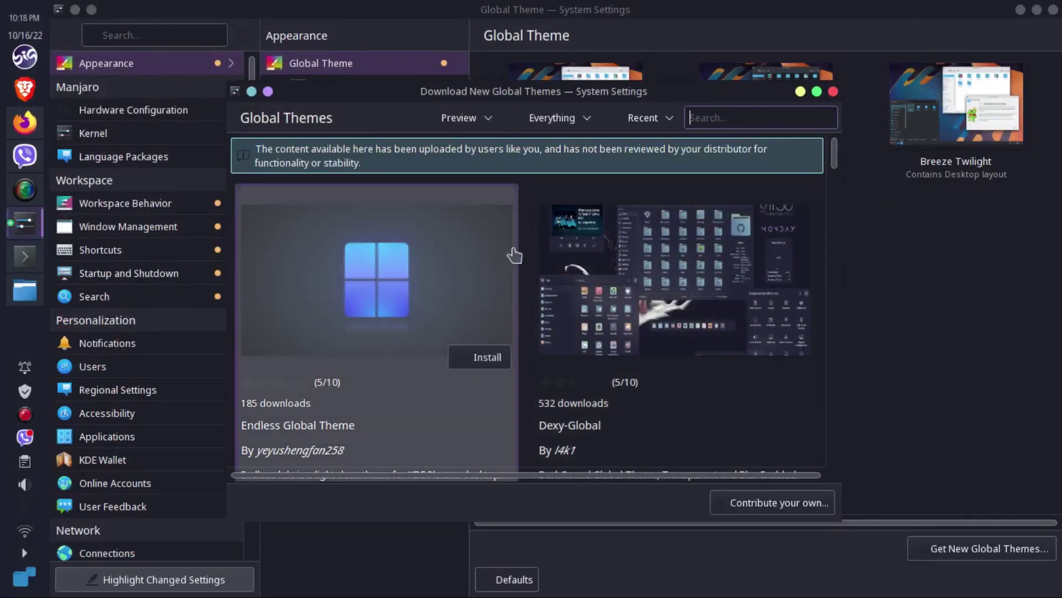
pyautogui.scroll(-5, 519, 305)
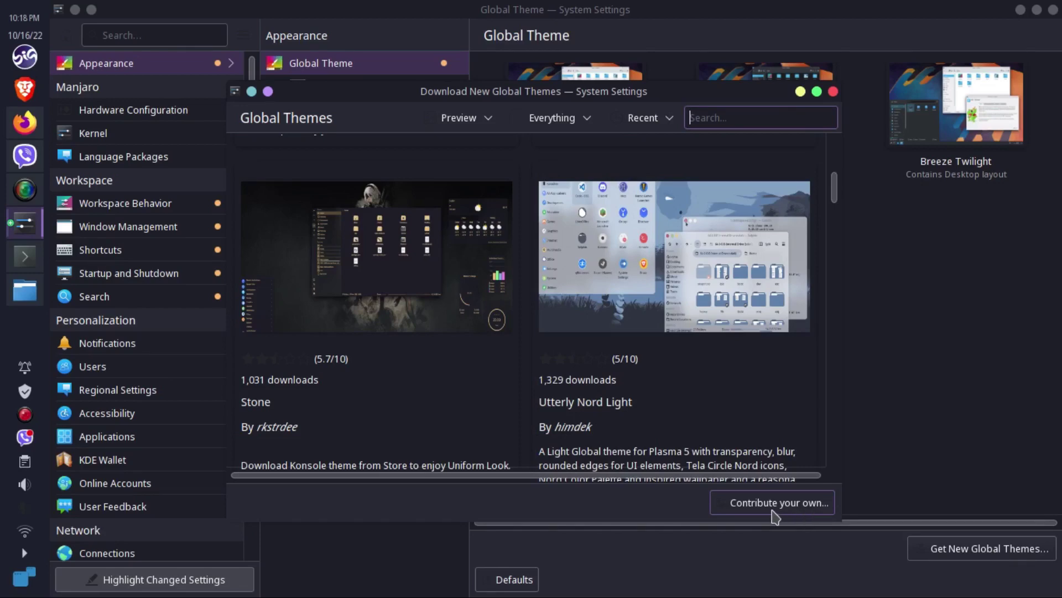
pyautogui.moveTo(498, 354)
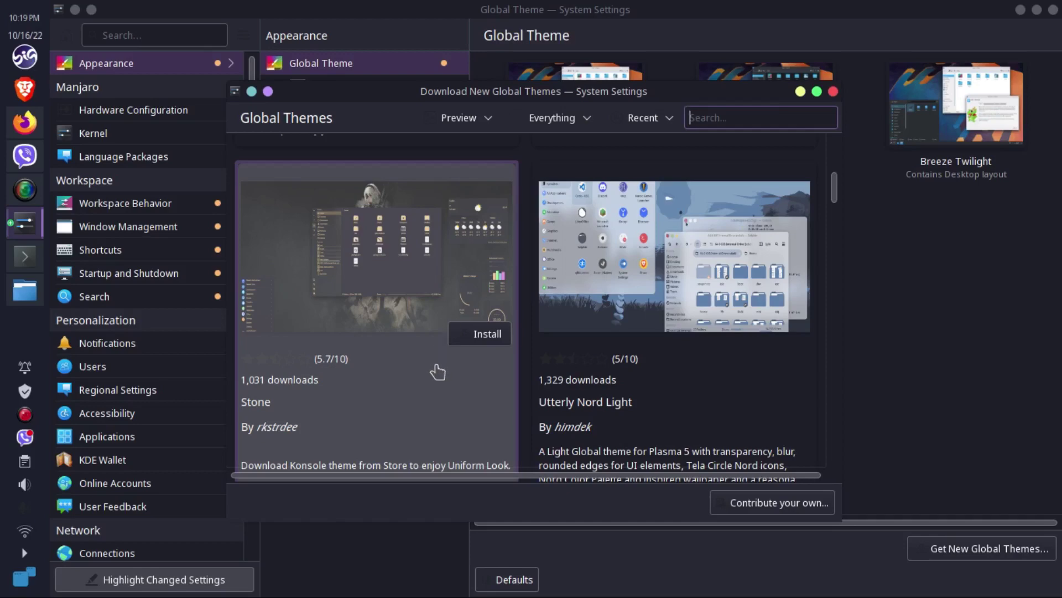
pyautogui.scroll(-5, 437, 368)
pyautogui.scroll(-3, 434, 313)
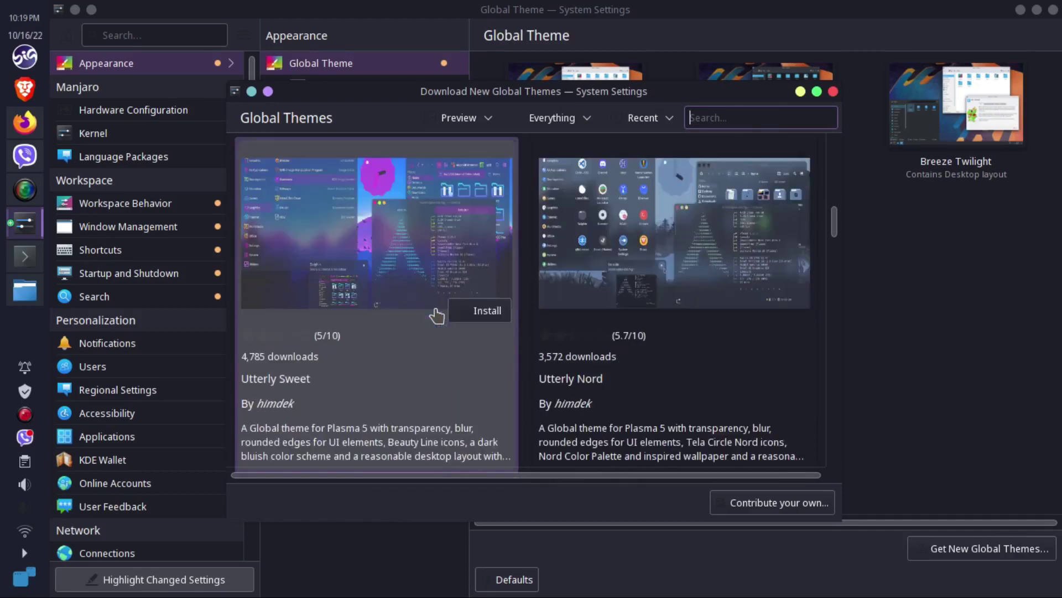
pyautogui.scroll(-1, 709, 353)
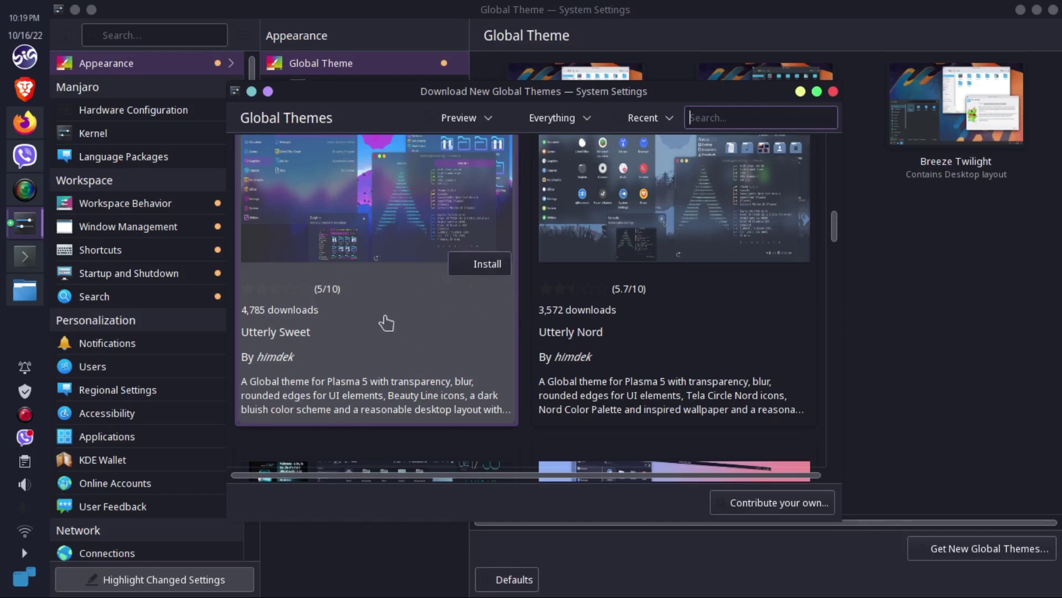
pyautogui.scroll(1, 386, 322)
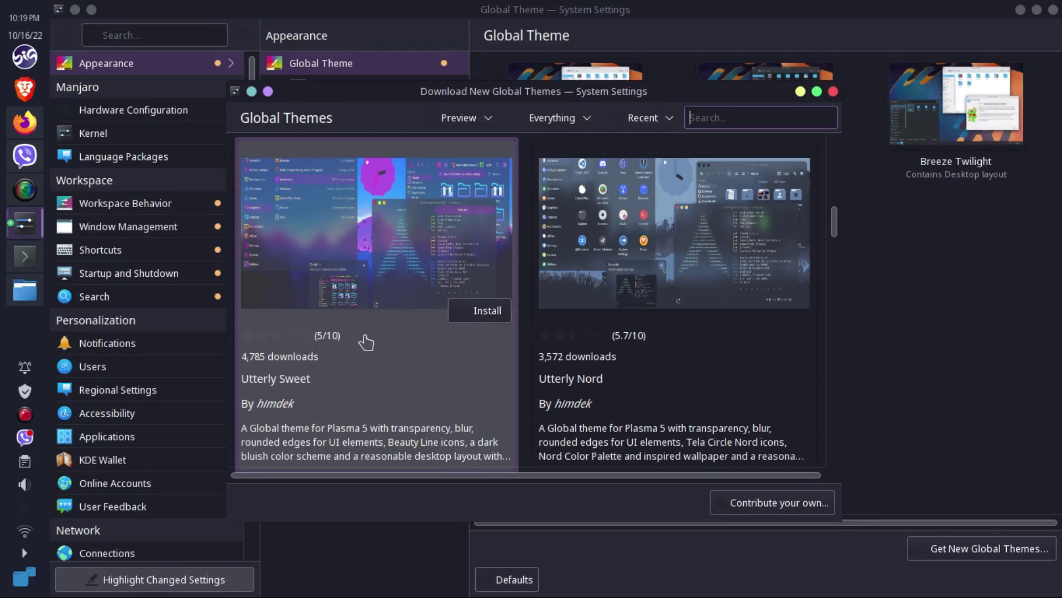
pyautogui.scroll(-5, 433, 356)
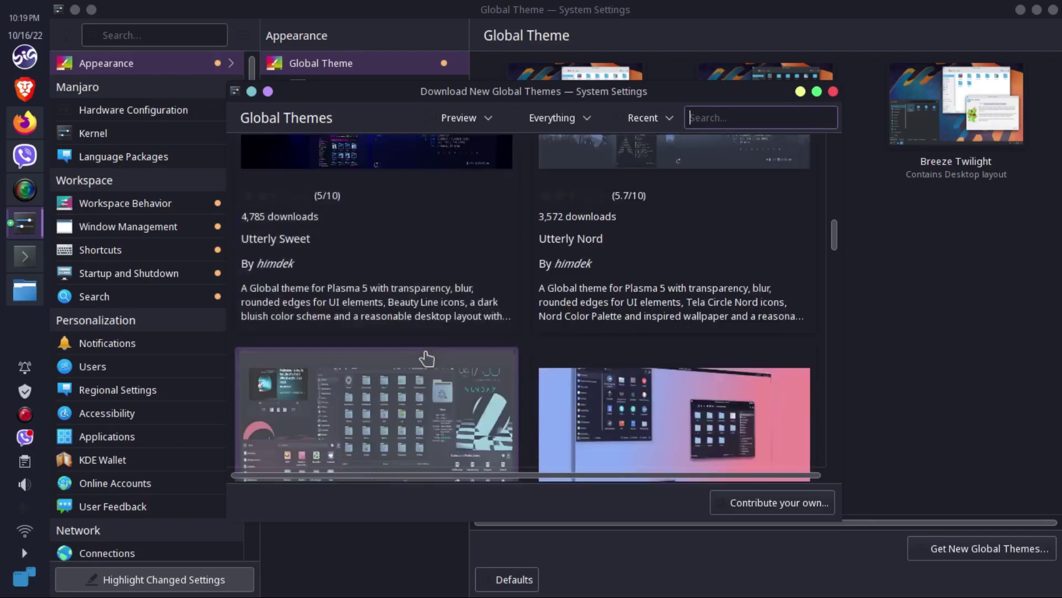
pyautogui.scroll(-4, 523, 346)
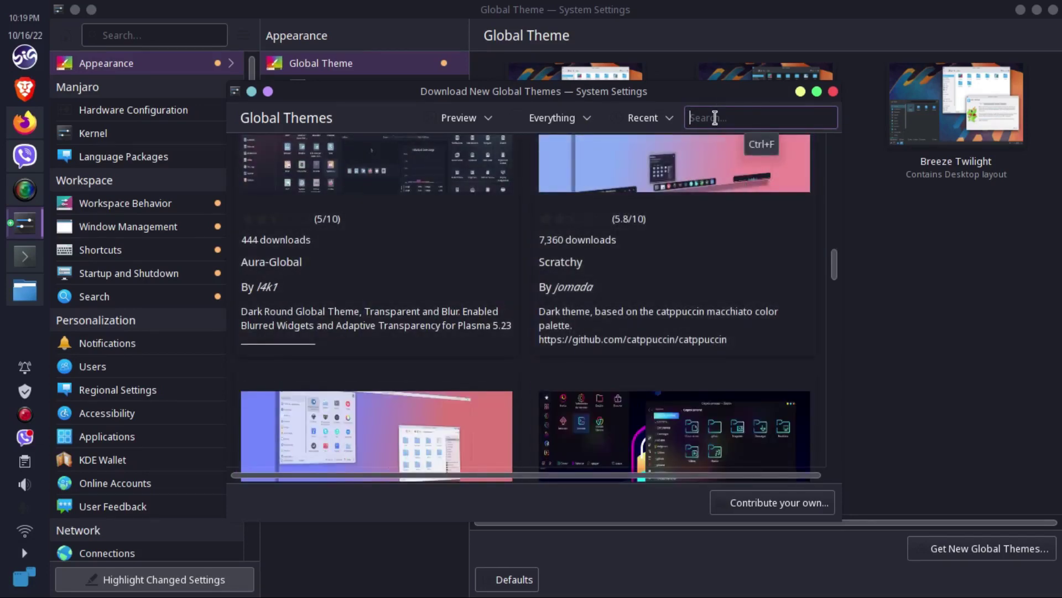
# Search global themes for 'drucula' and browse results like Dracula KDE and Klorax.
pyautogui.write('druc')
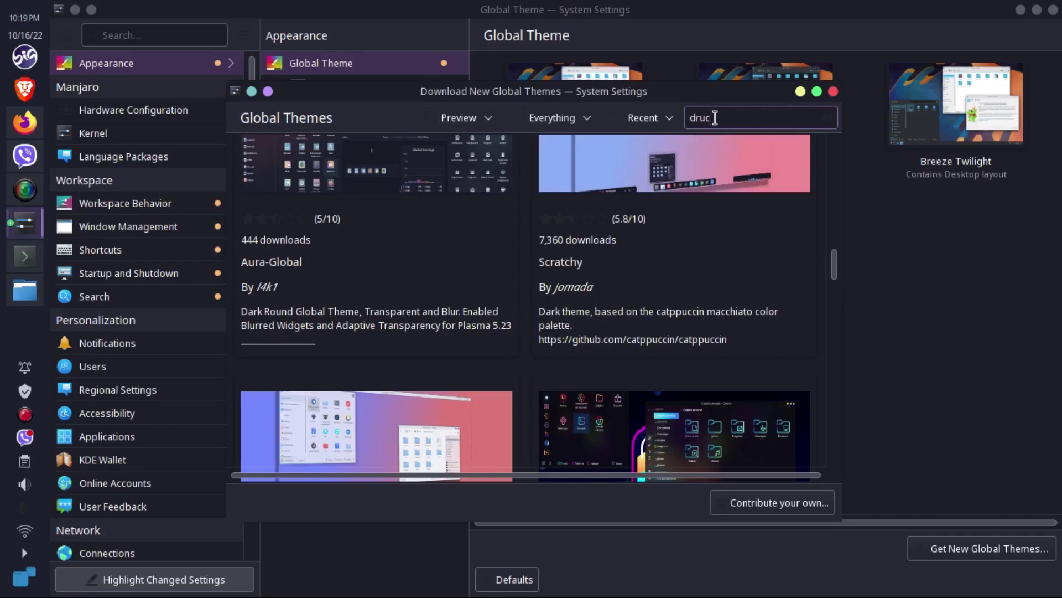
pyautogui.write('ula')
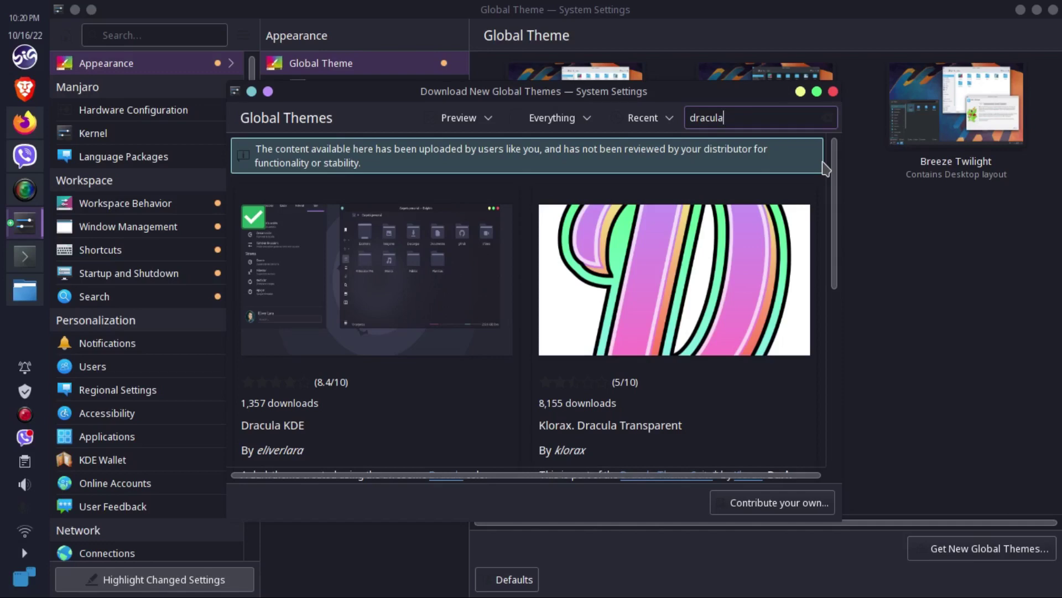
pyautogui.moveTo(418, 390)
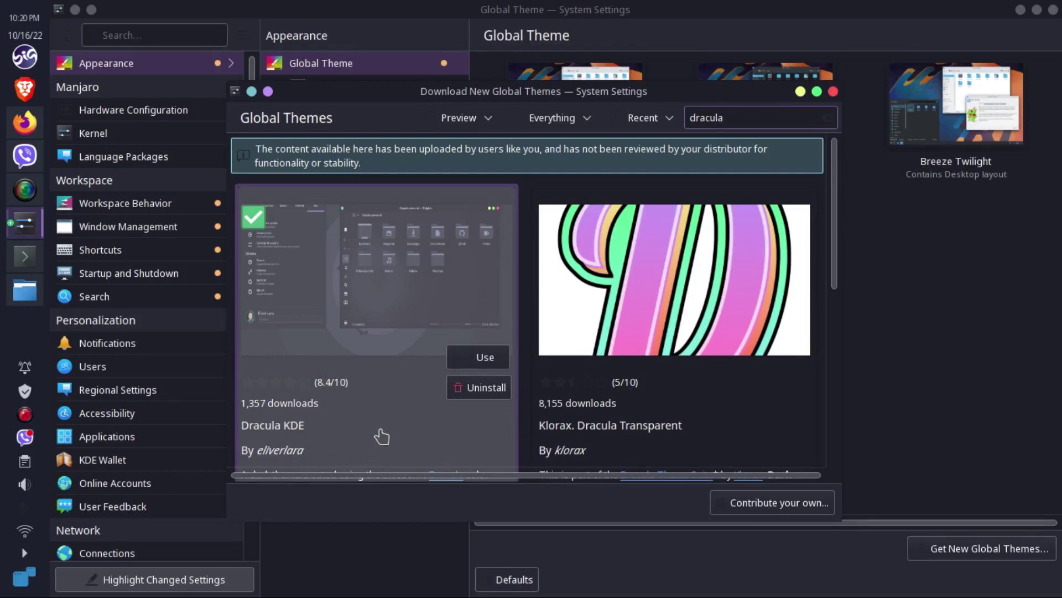
pyautogui.scroll(-1, 386, 424)
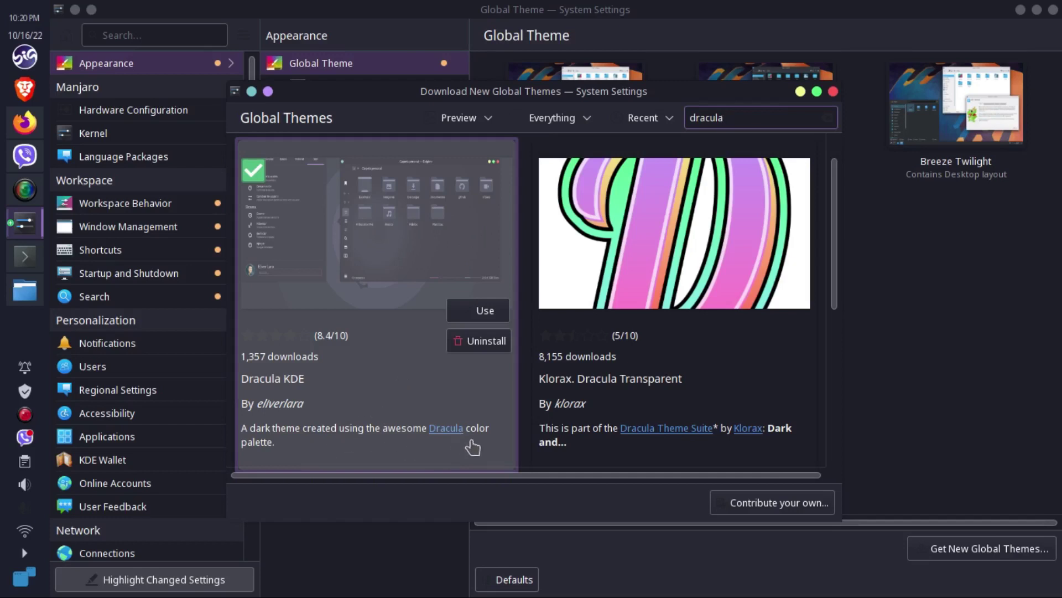
pyautogui.scroll(-2, 365, 449)
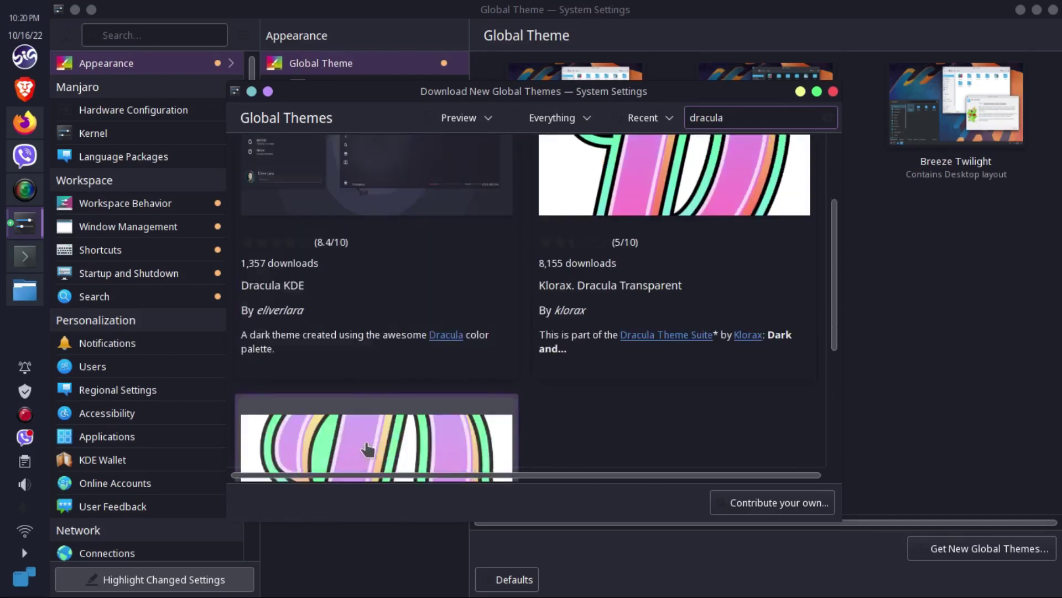
pyautogui.scroll(-4, 548, 434)
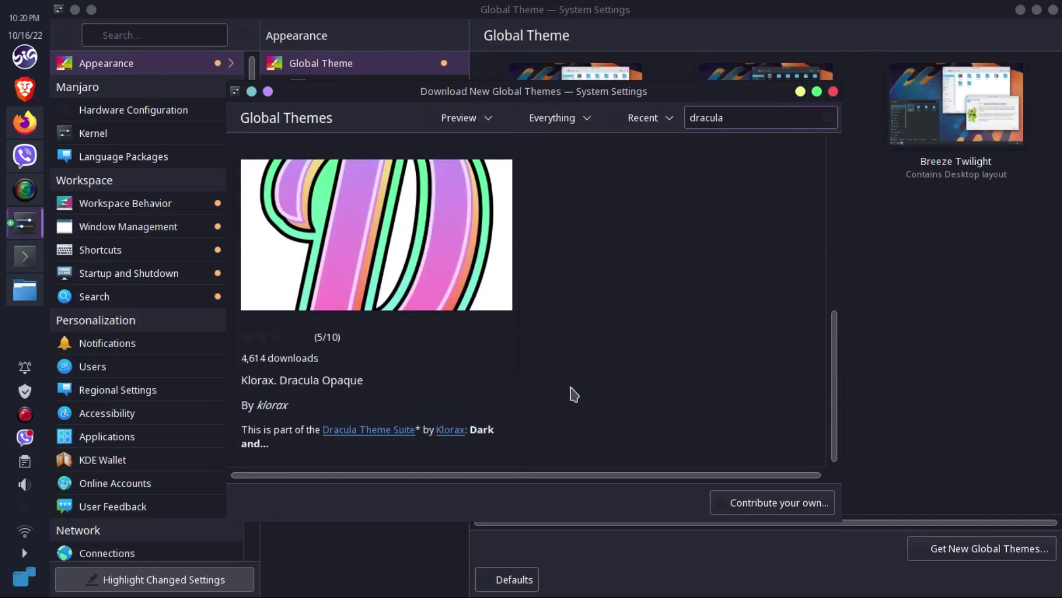
pyautogui.scroll(8, 573, 394)
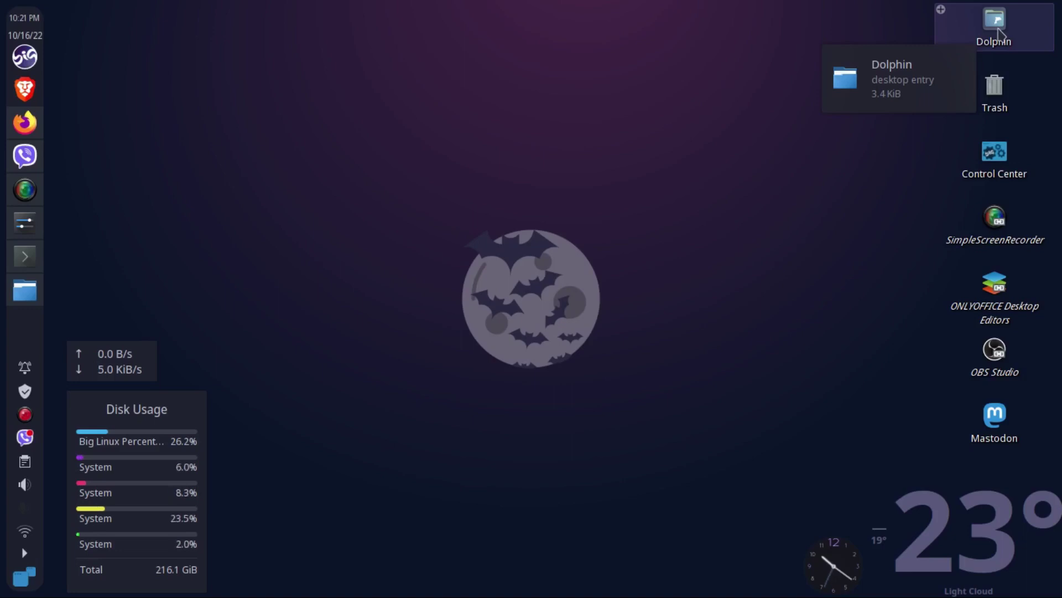
# Open the Dolphin desktop launcher in Kate via its right-click Open with Kate option.
pyautogui.rightClick(1000, 33)
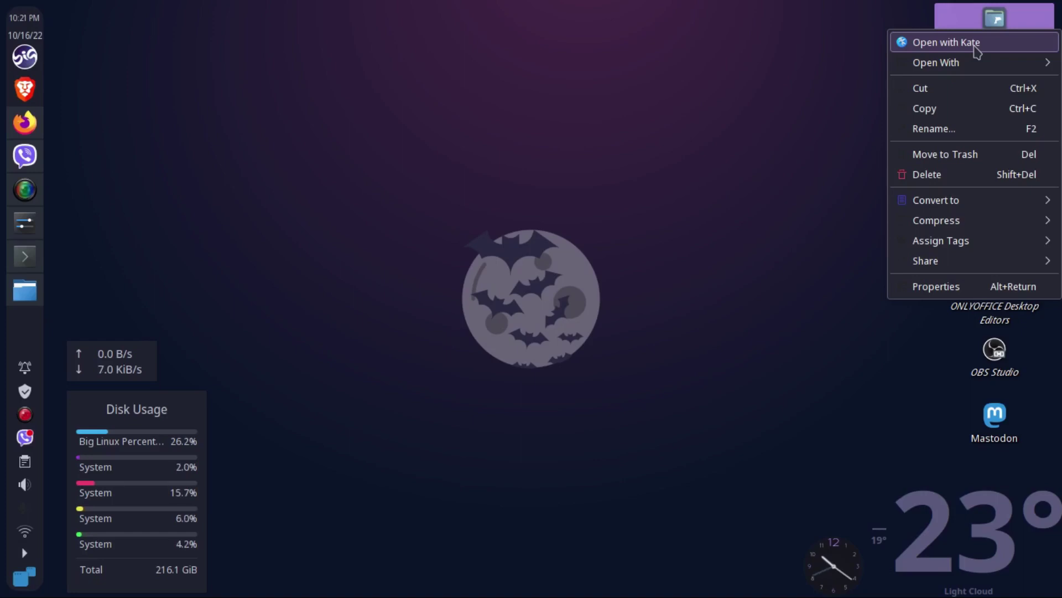
pyautogui.click(986, 47)
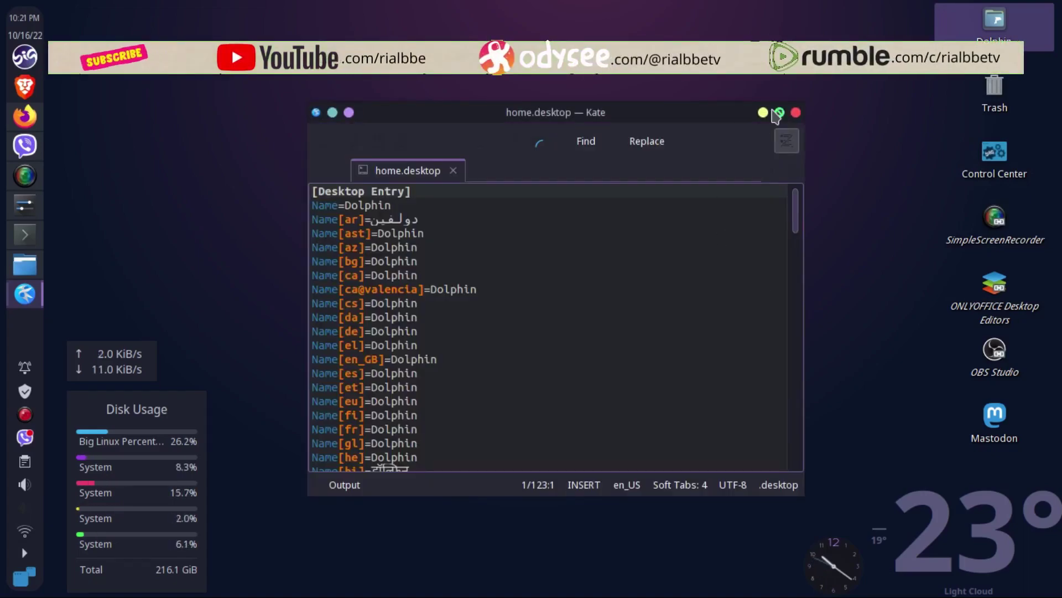
# Maximize Kate, scroll through the home.desktop [Desktop Entry] text, then close Kate.
pyautogui.click(780, 112)
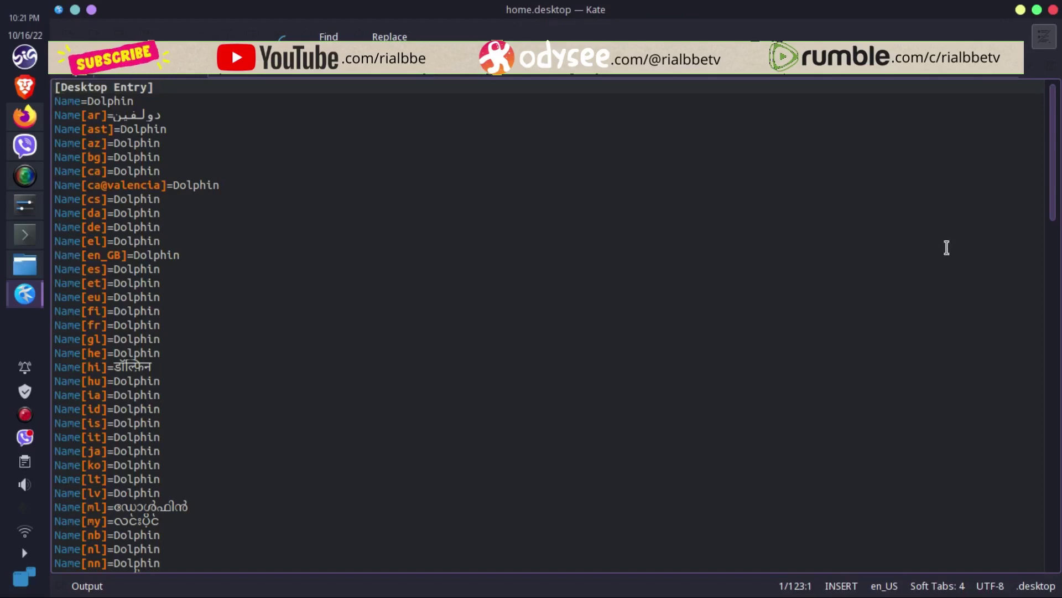
pyautogui.moveTo(1056, 169); pyautogui.dragTo(1060, 517)
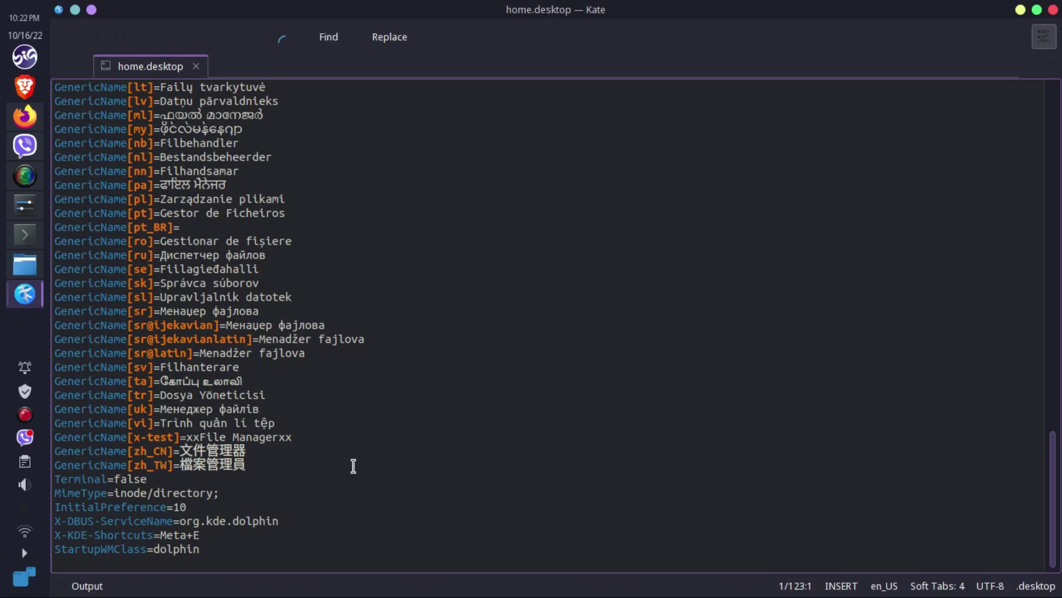
pyautogui.scroll(12, 353, 466)
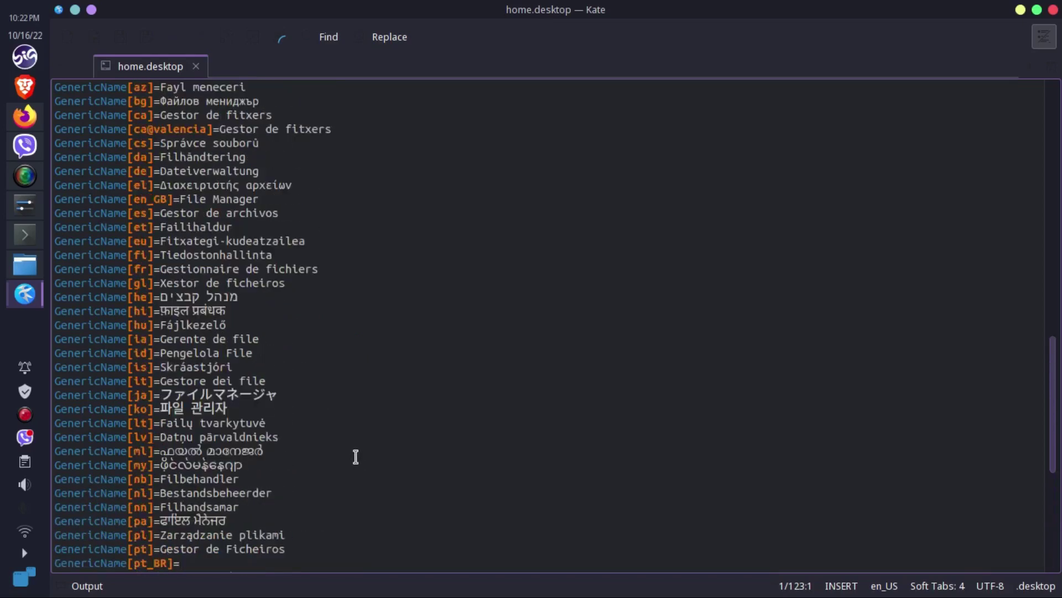
pyautogui.scroll(1, 356, 454)
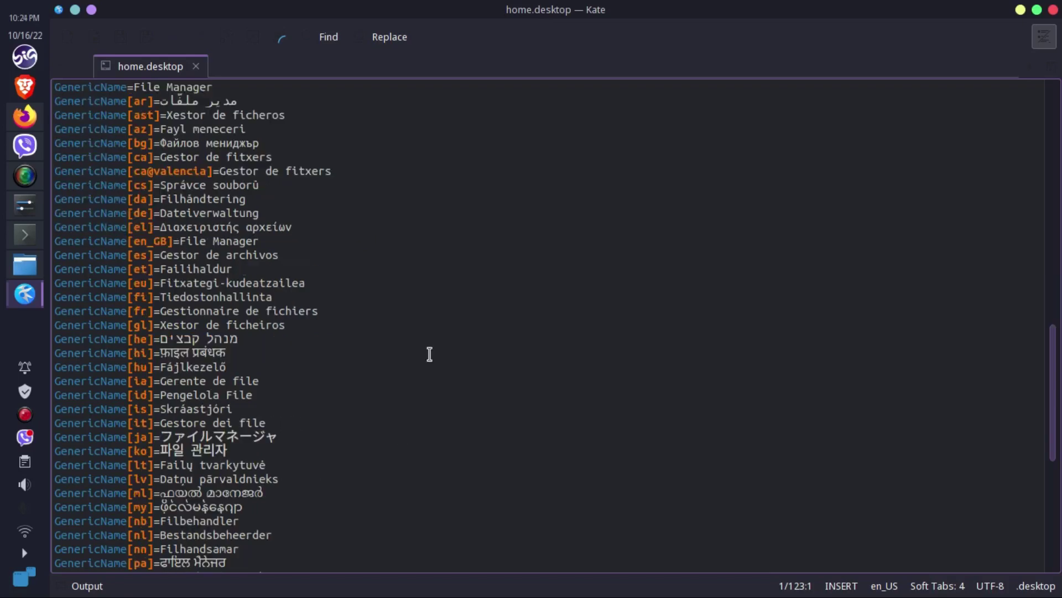
pyautogui.scroll(-1, 430, 354)
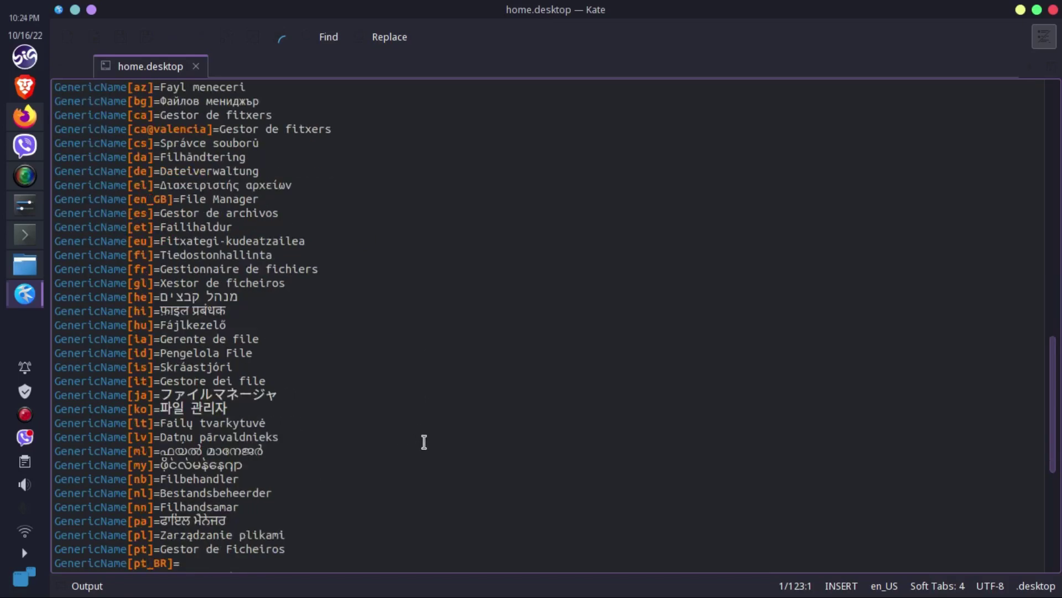
pyautogui.scroll(4, 423, 441)
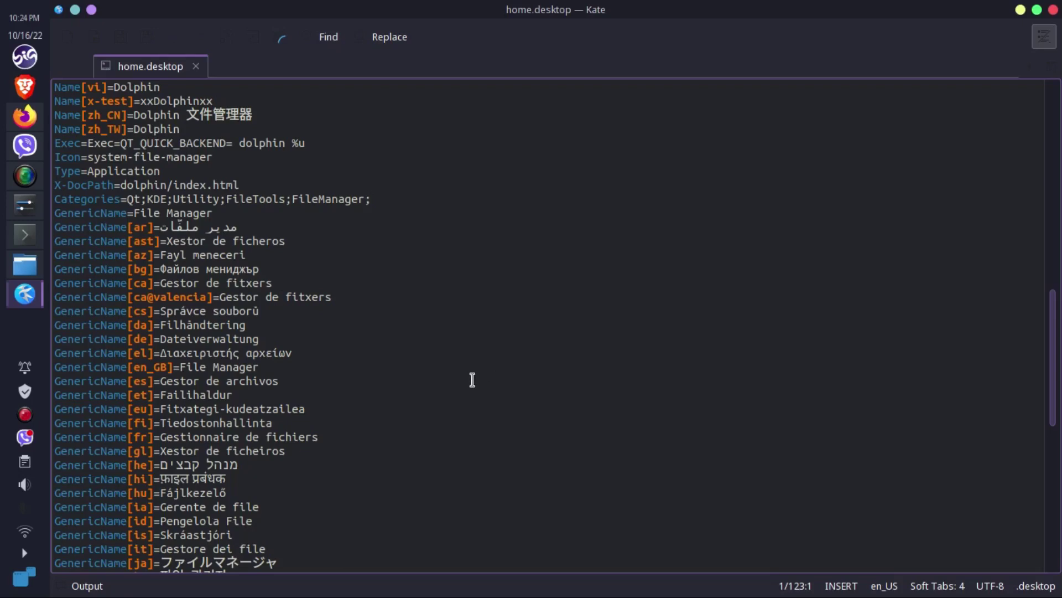
pyautogui.scroll(12, 472, 380)
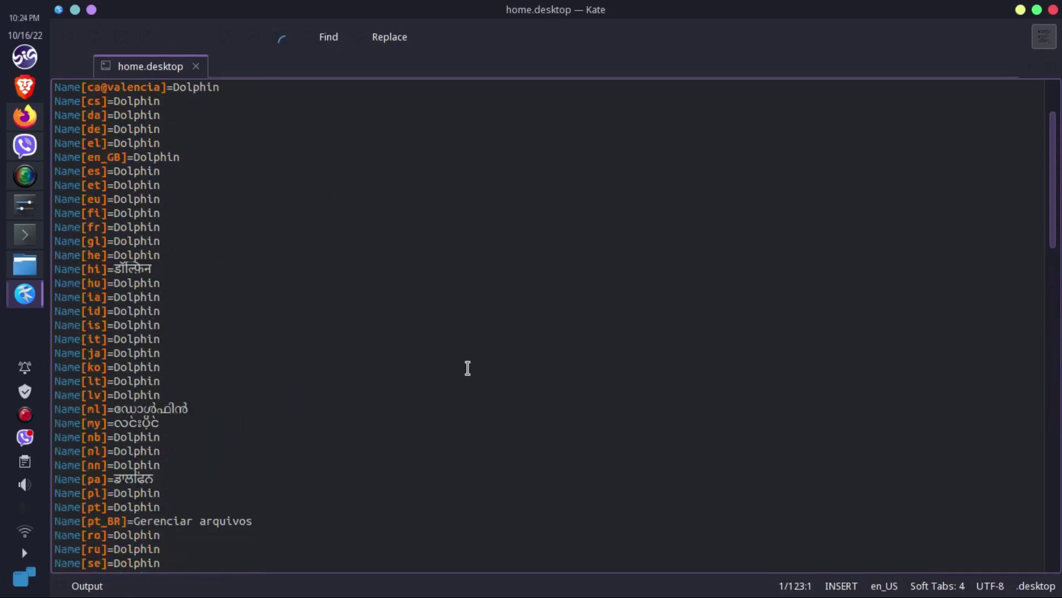
pyautogui.scroll(3, 467, 367)
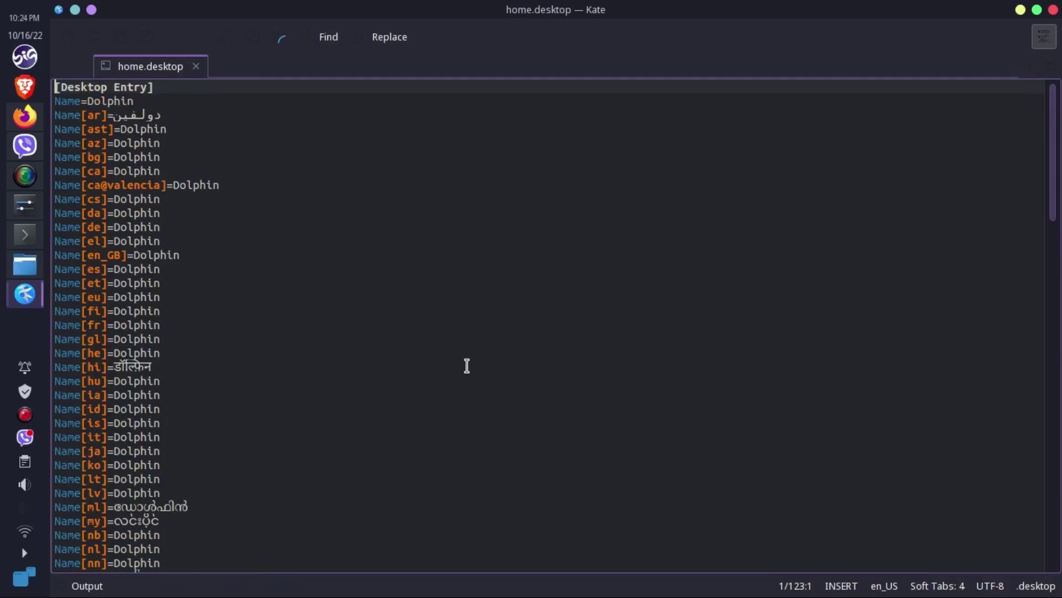
pyautogui.click(1054, 10)
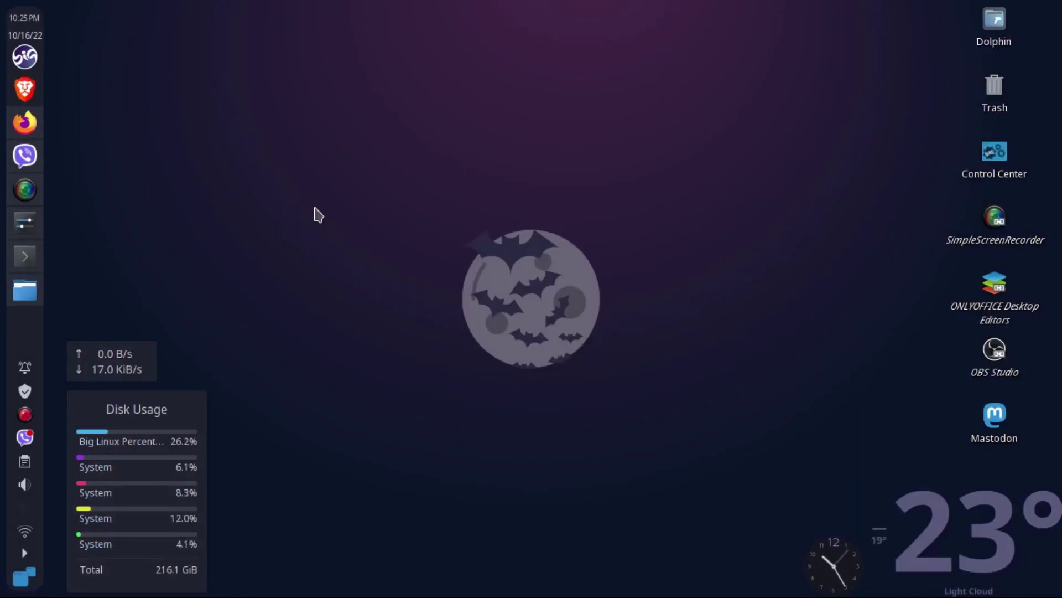
# In Firefox, replace the melisten.sg source tab with a new tab and load kde.org.
pyautogui.click(25, 122)
pyautogui.click(415, 42)
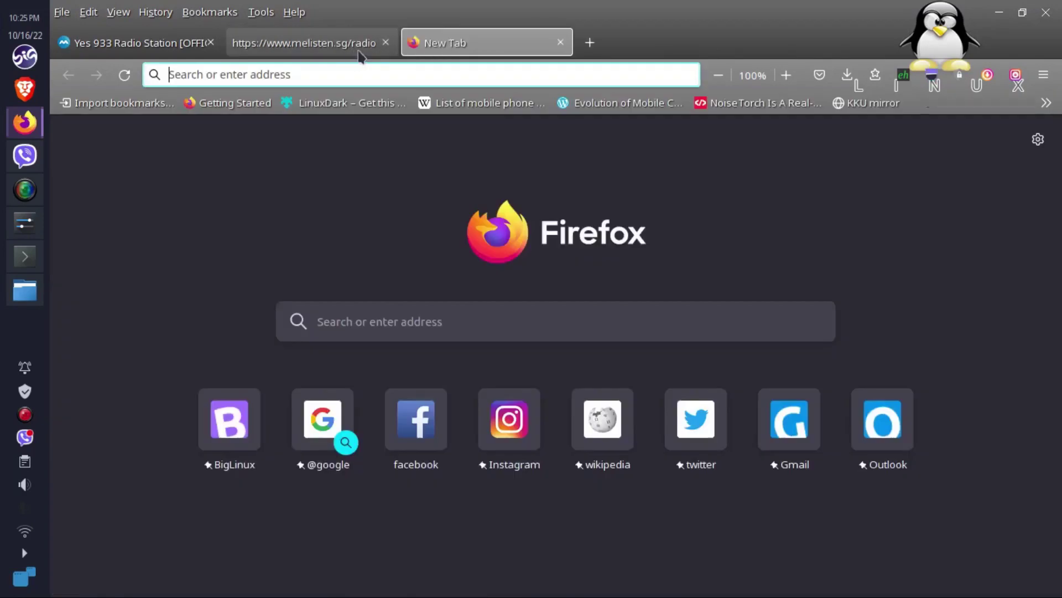
pyautogui.click(392, 43)
pyautogui.click(339, 76)
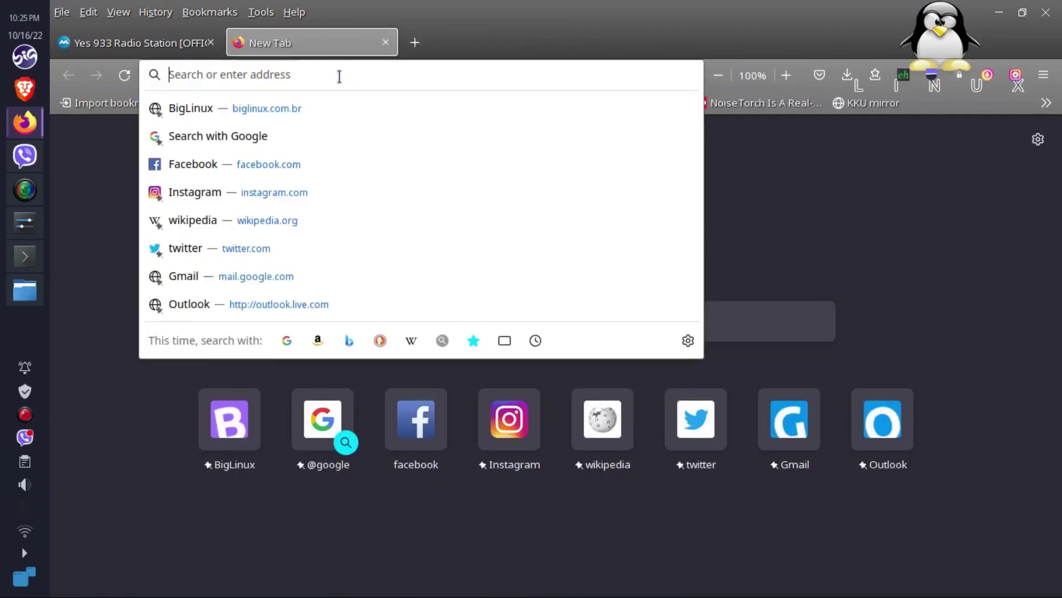
pyautogui.write('kde')
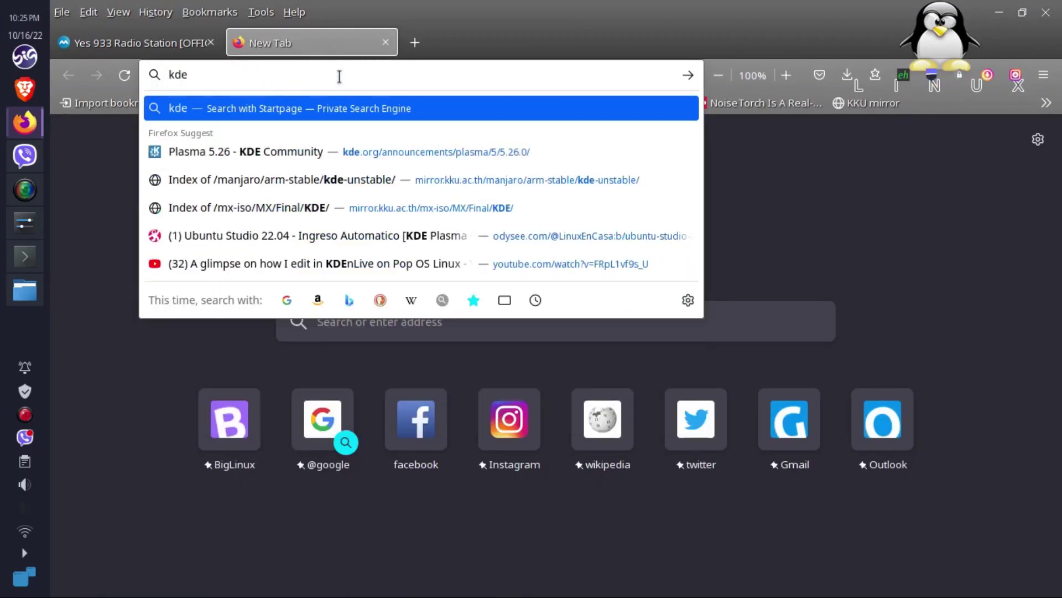
pyautogui.write('.org')
pyautogui.press('Return')
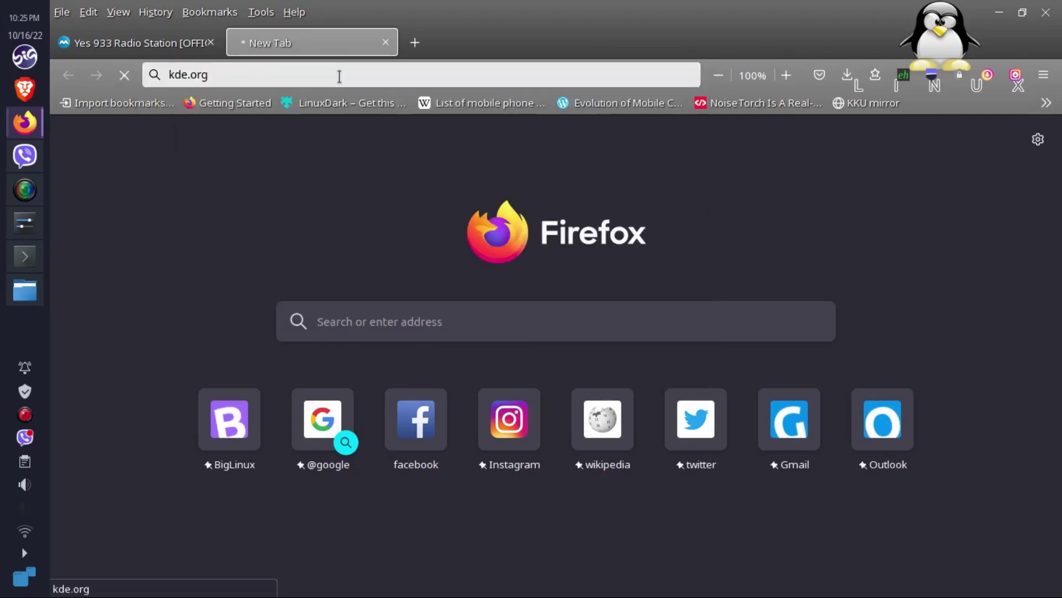